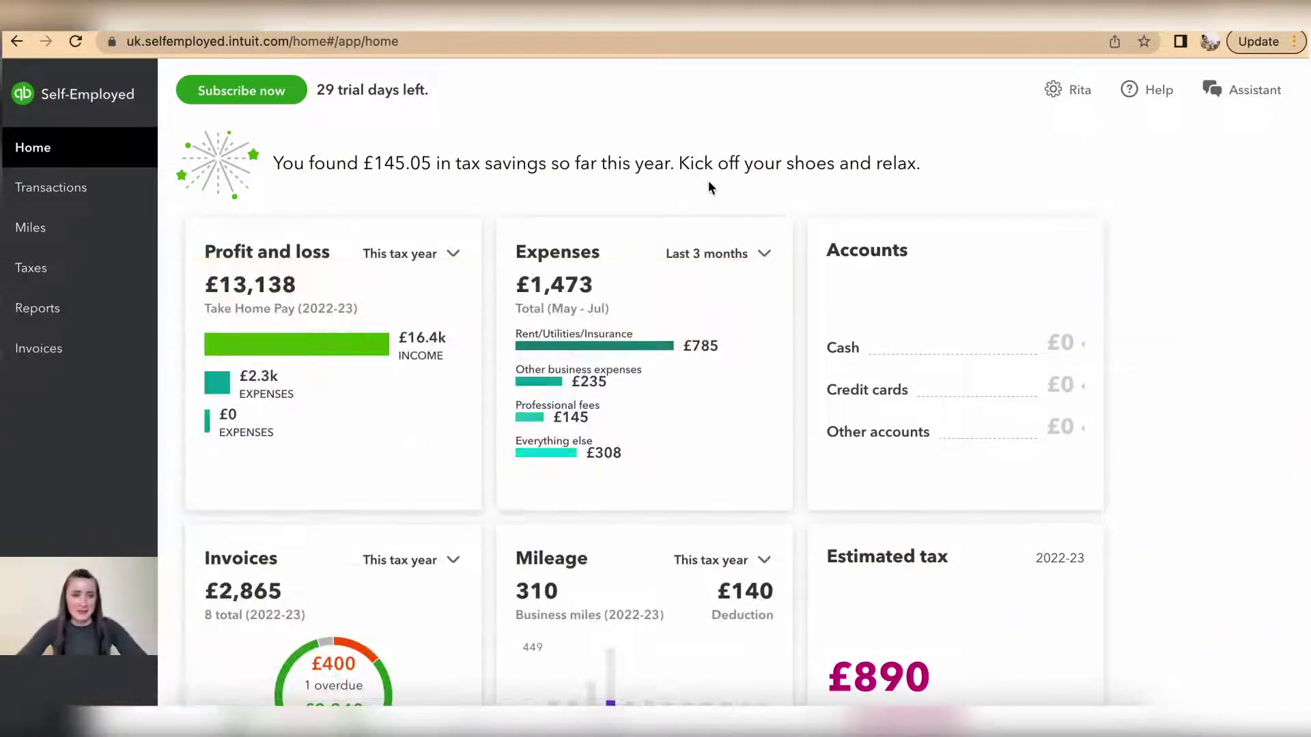
Step: Go to the Taxes page and drop down the Tax year list for the Self-Assessment summary
left_click(100, 275)
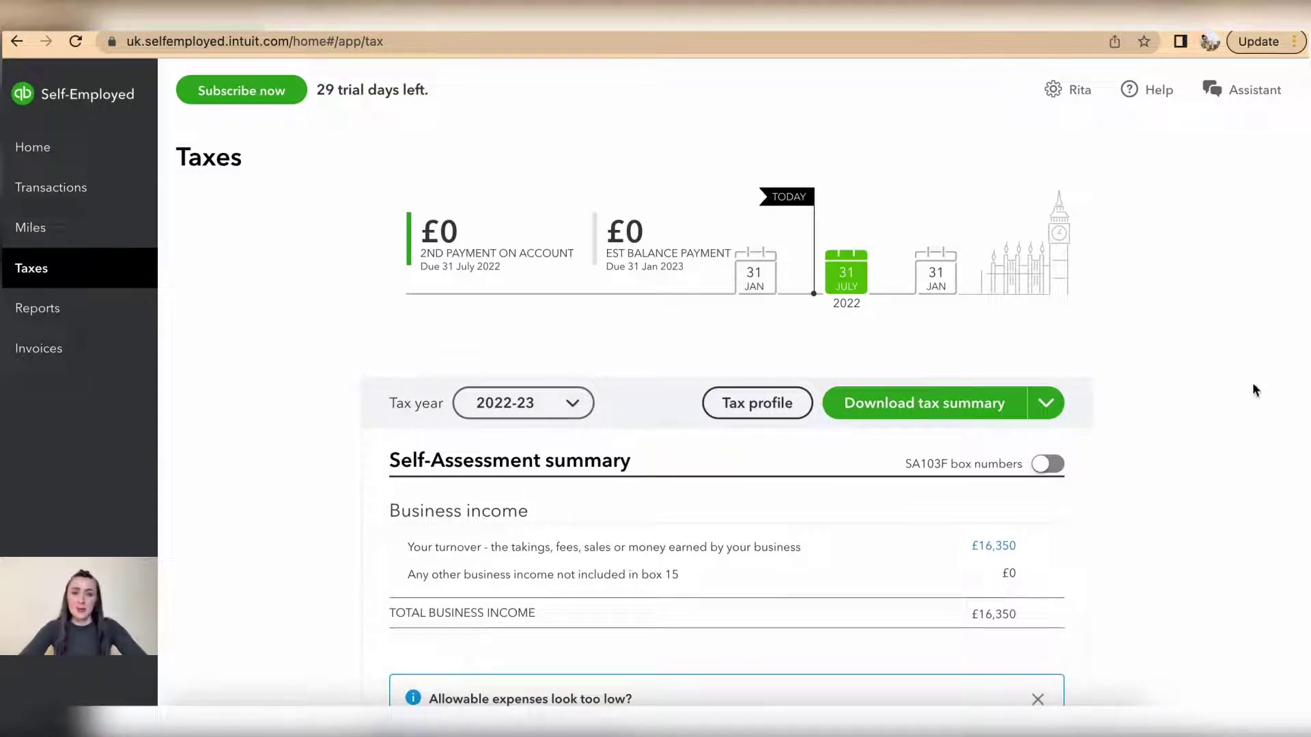
scroll(1253, 391, "down", 1)
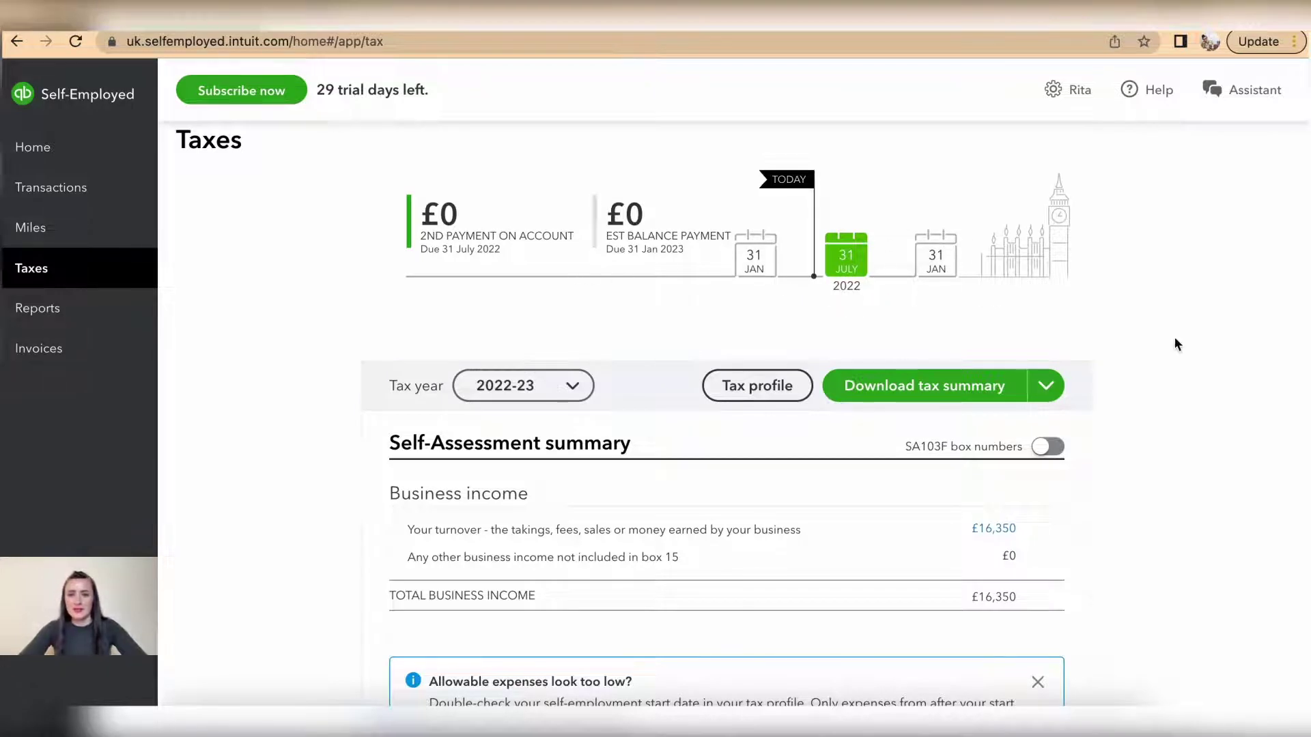
scroll(1174, 338, "down", 2)
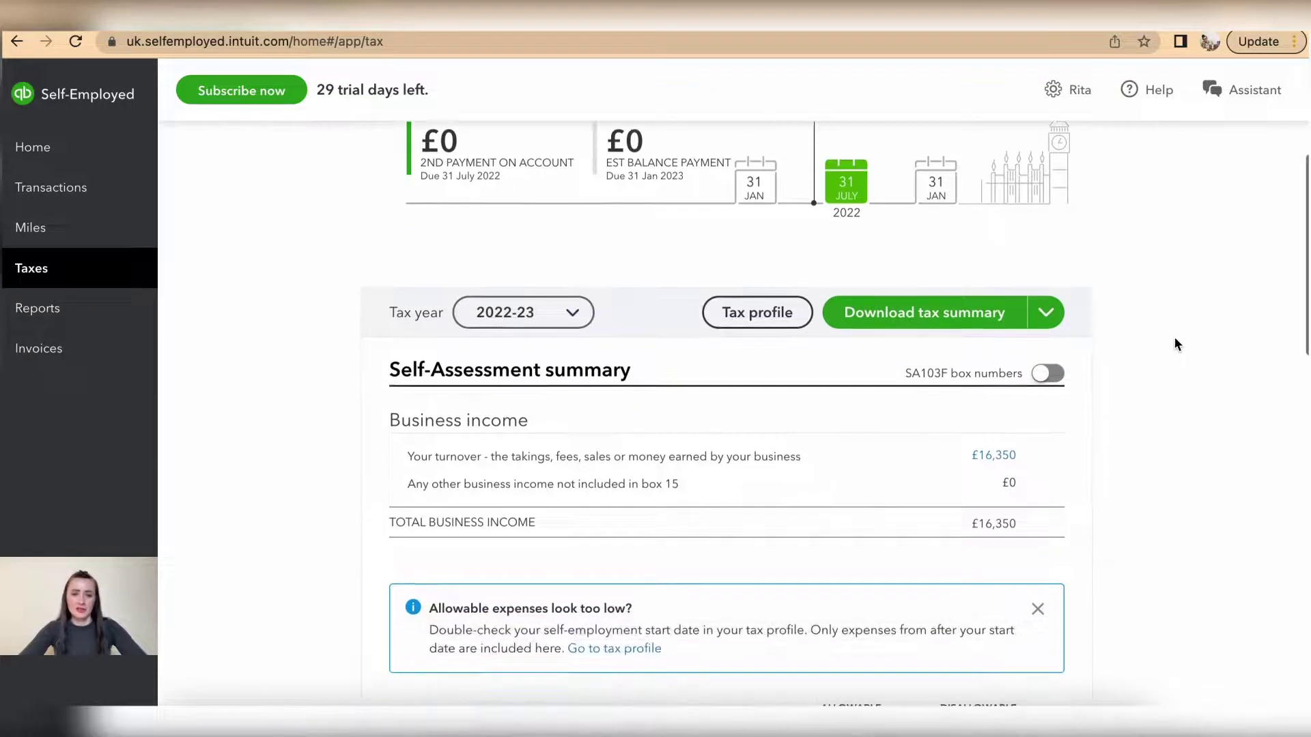
left_click(573, 319)
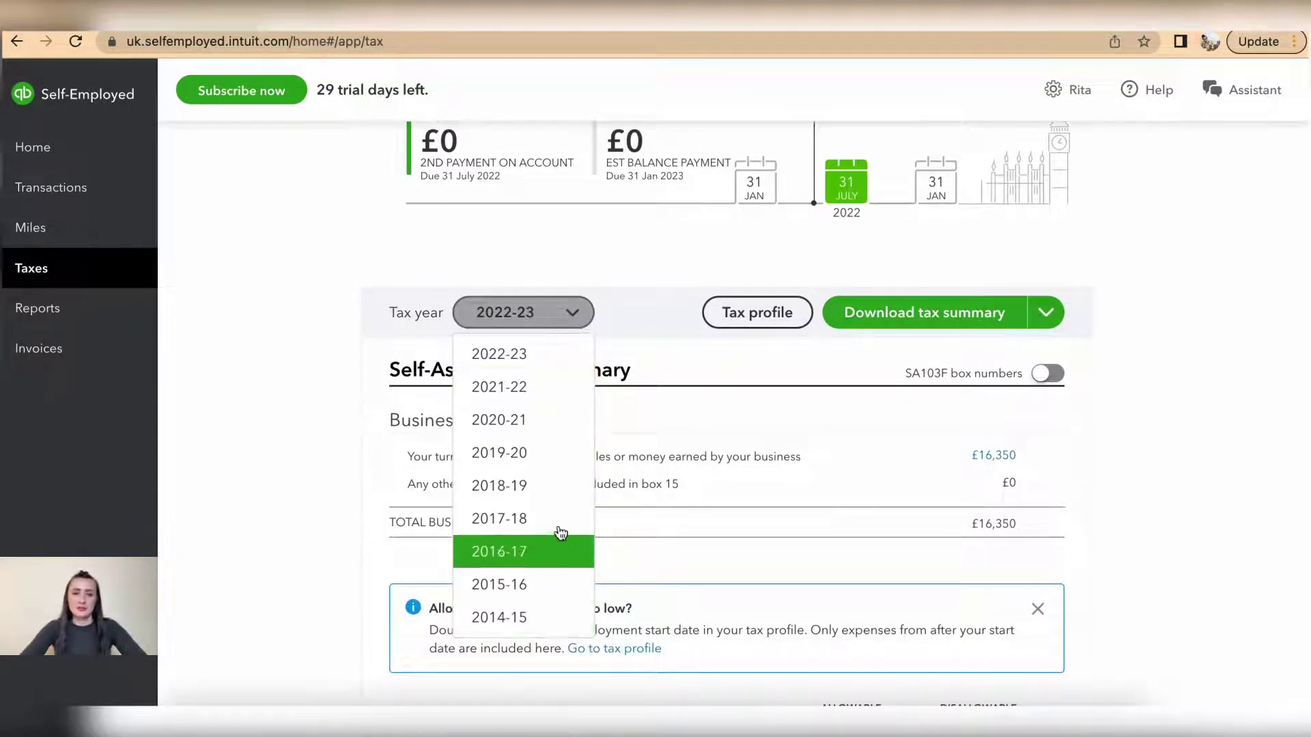
Step: Keep tax year 2022-23 and close the Tax profile panel without changes
left_click(644, 321)
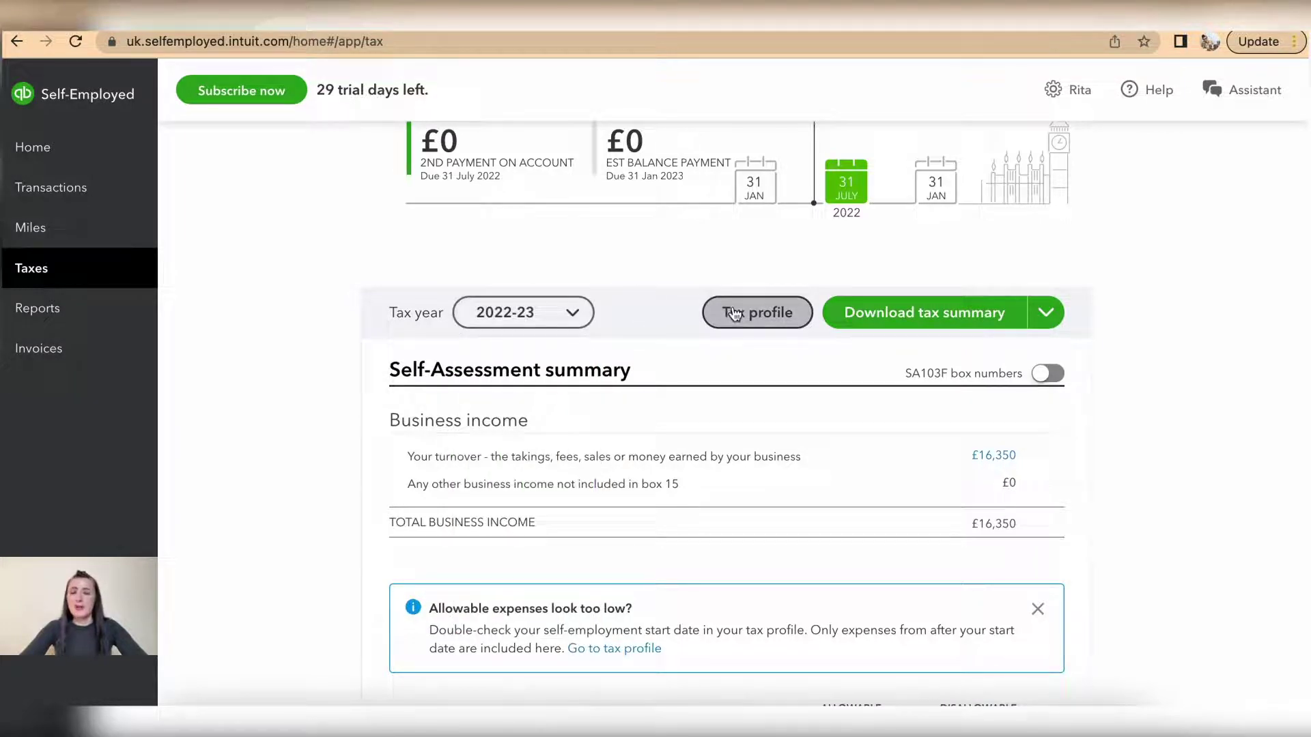
left_click(734, 314)
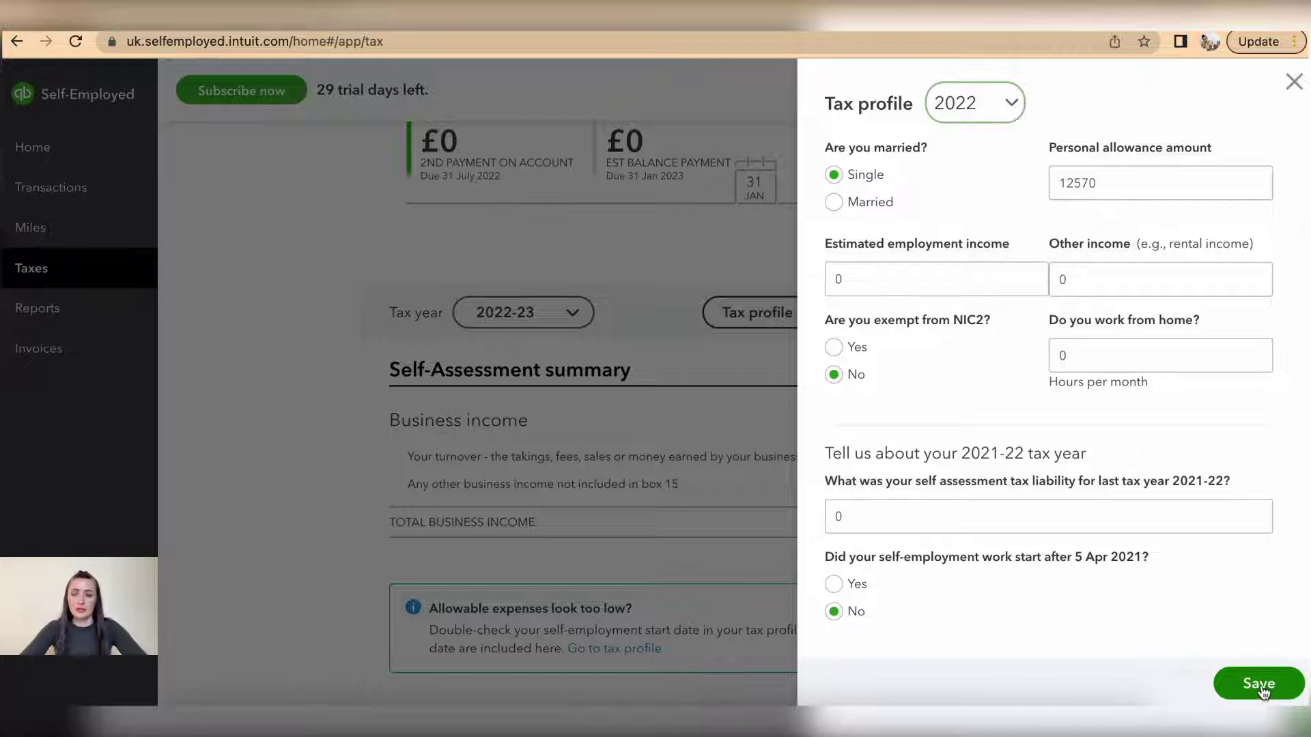
left_click(1292, 82)
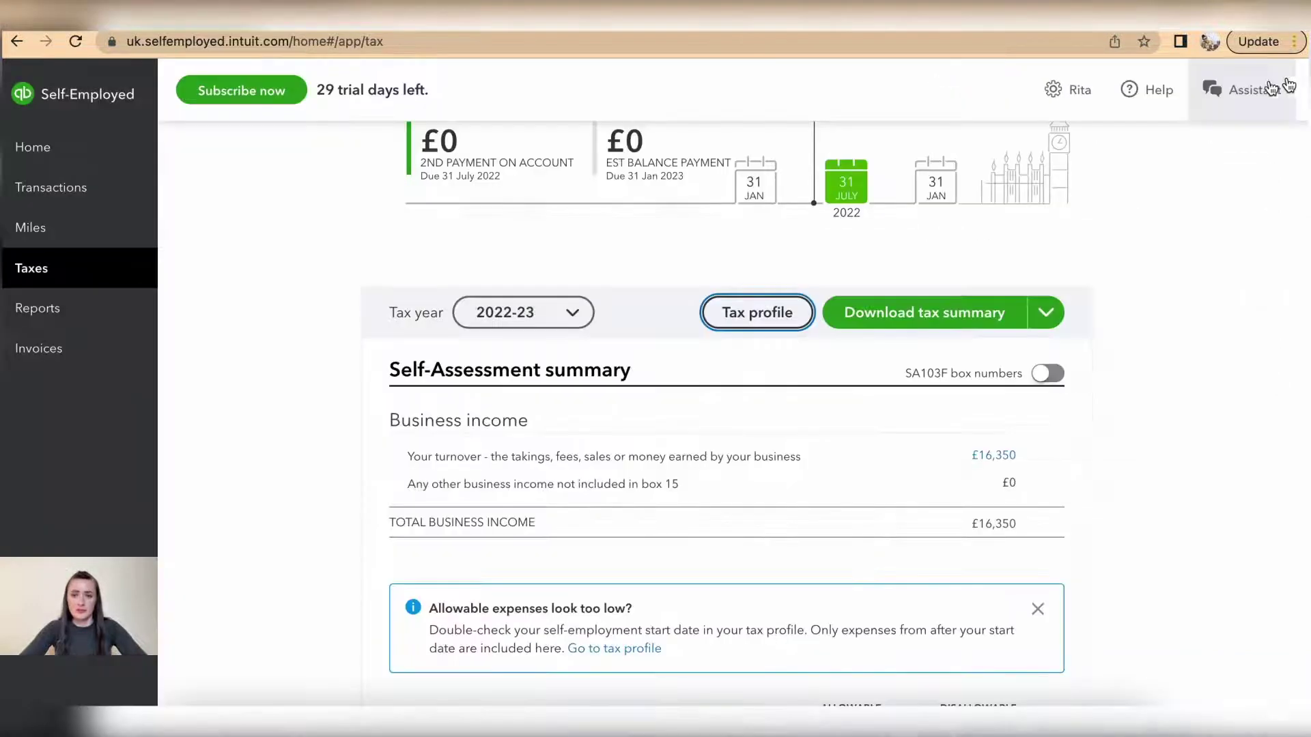
Step: Check and dismiss the Download tax summary options, then scroll down the summary
left_click(1045, 315)
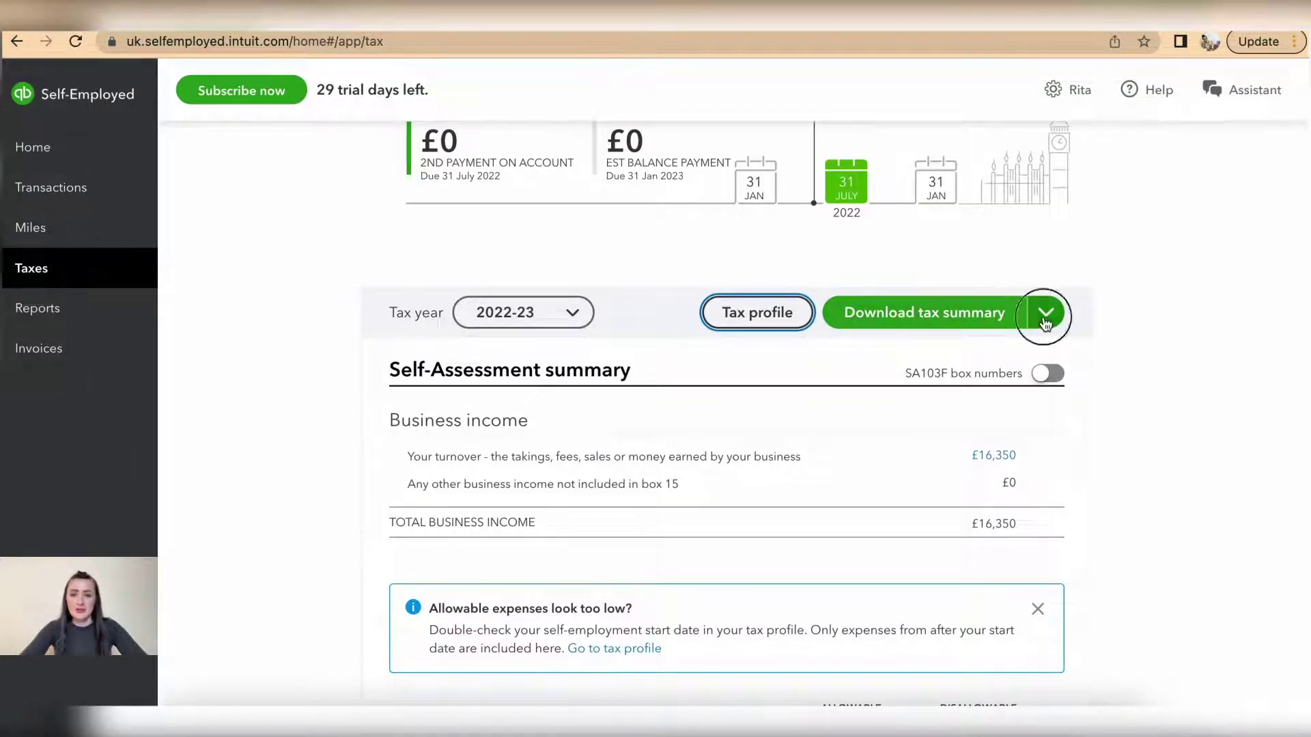
left_click(1182, 395)
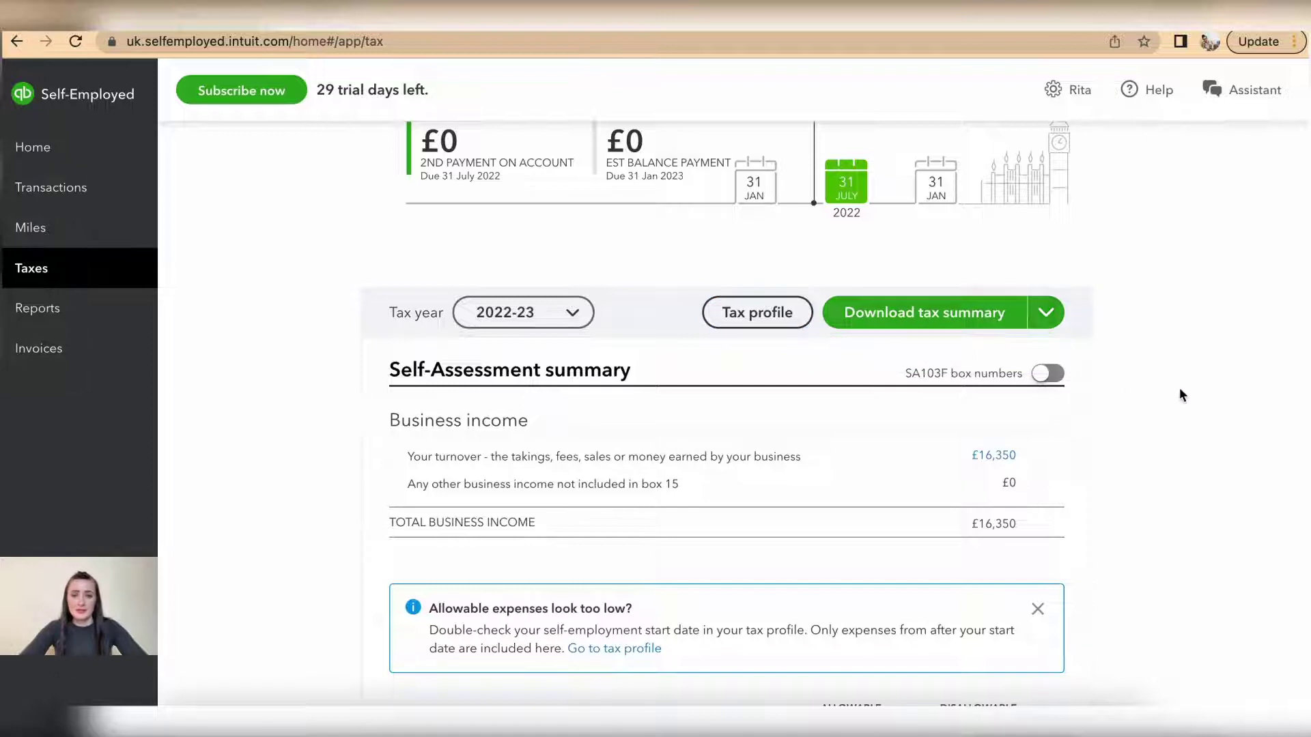
scroll(1183, 396, "down", 4)
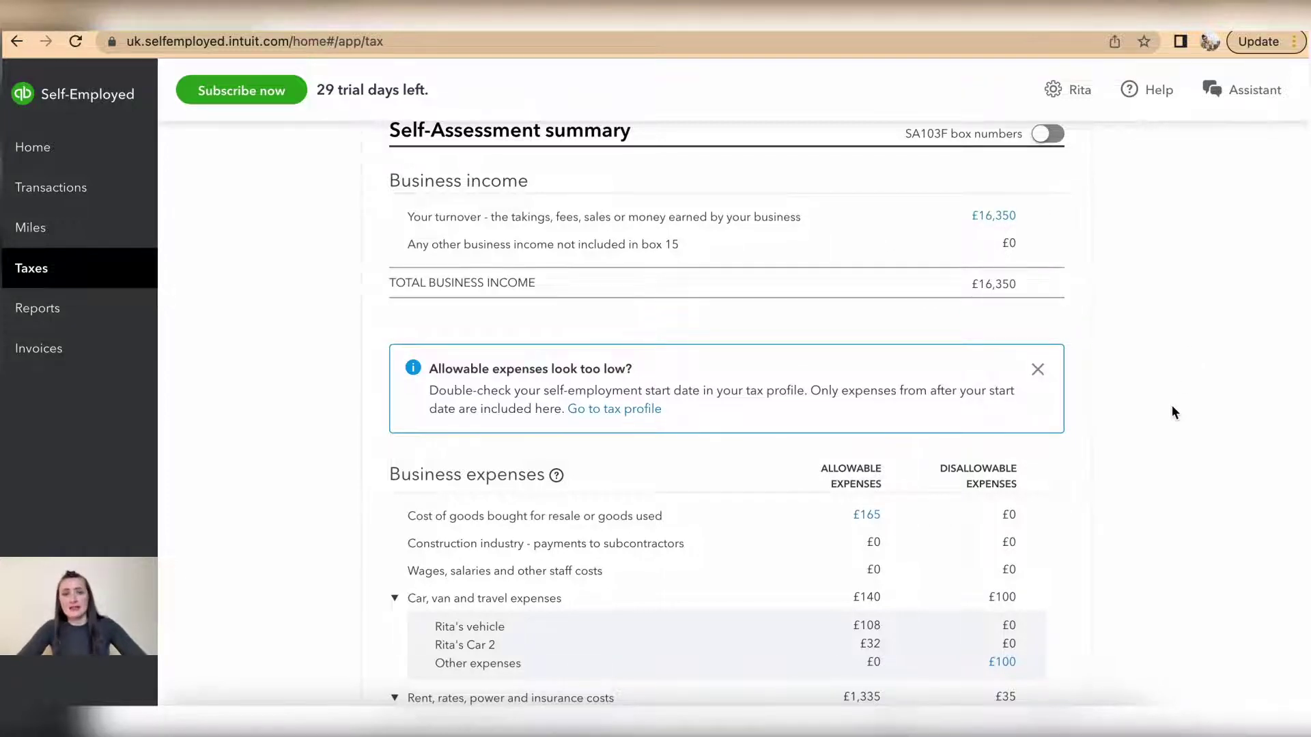
scroll(1170, 406, "down", 10)
scroll(1185, 442, "down", 2)
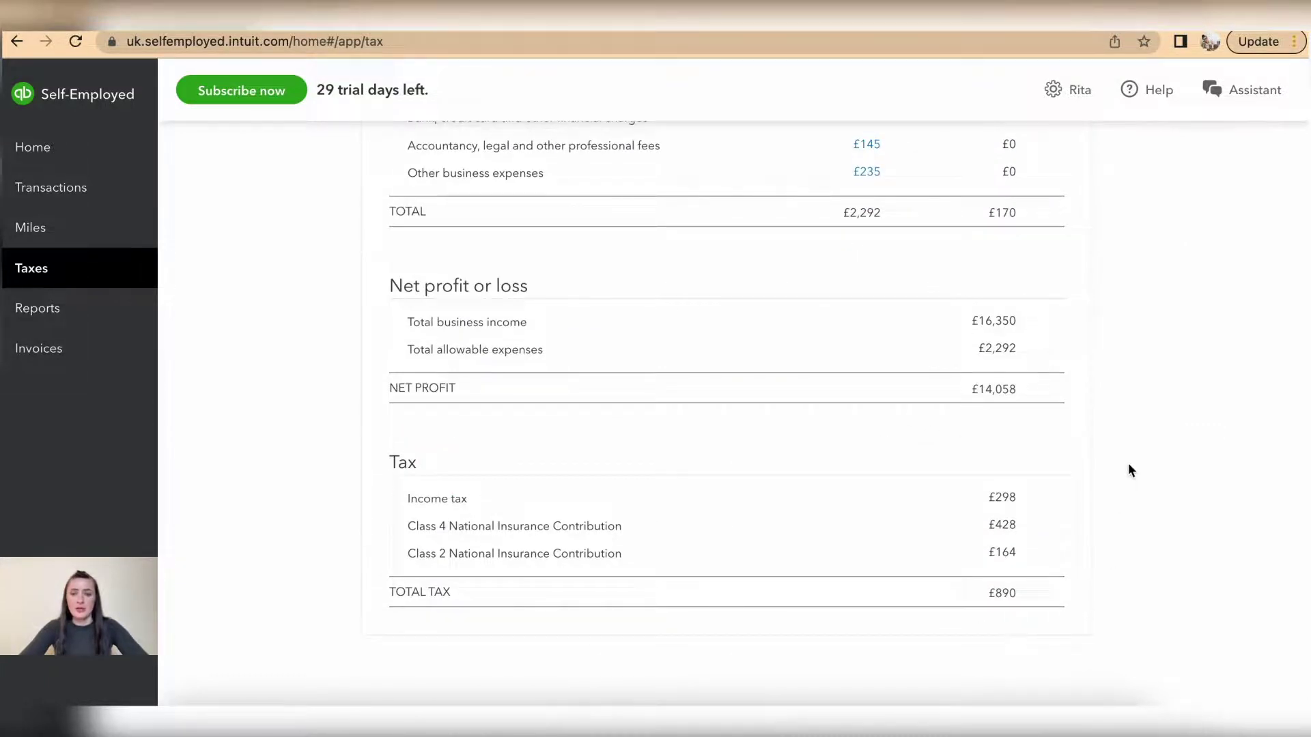
scroll(1128, 465, "up", 15)
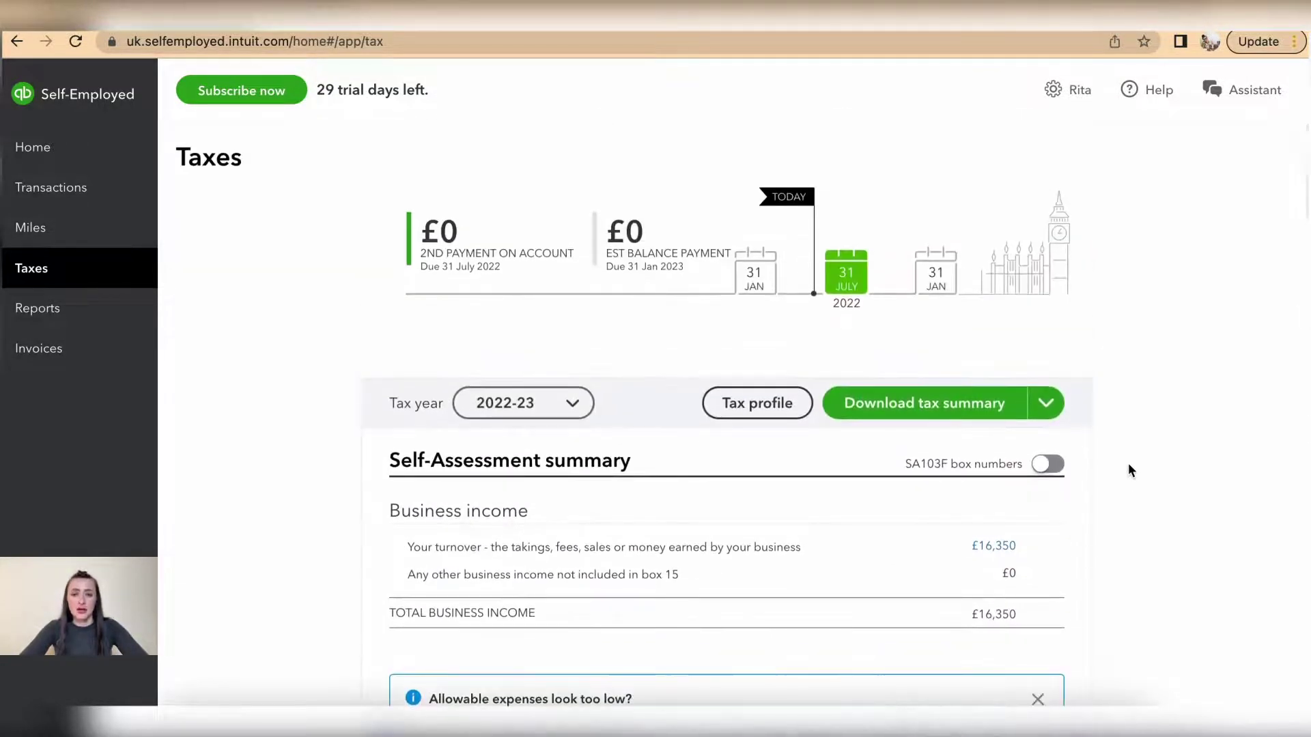
scroll(1128, 463, "down", 3)
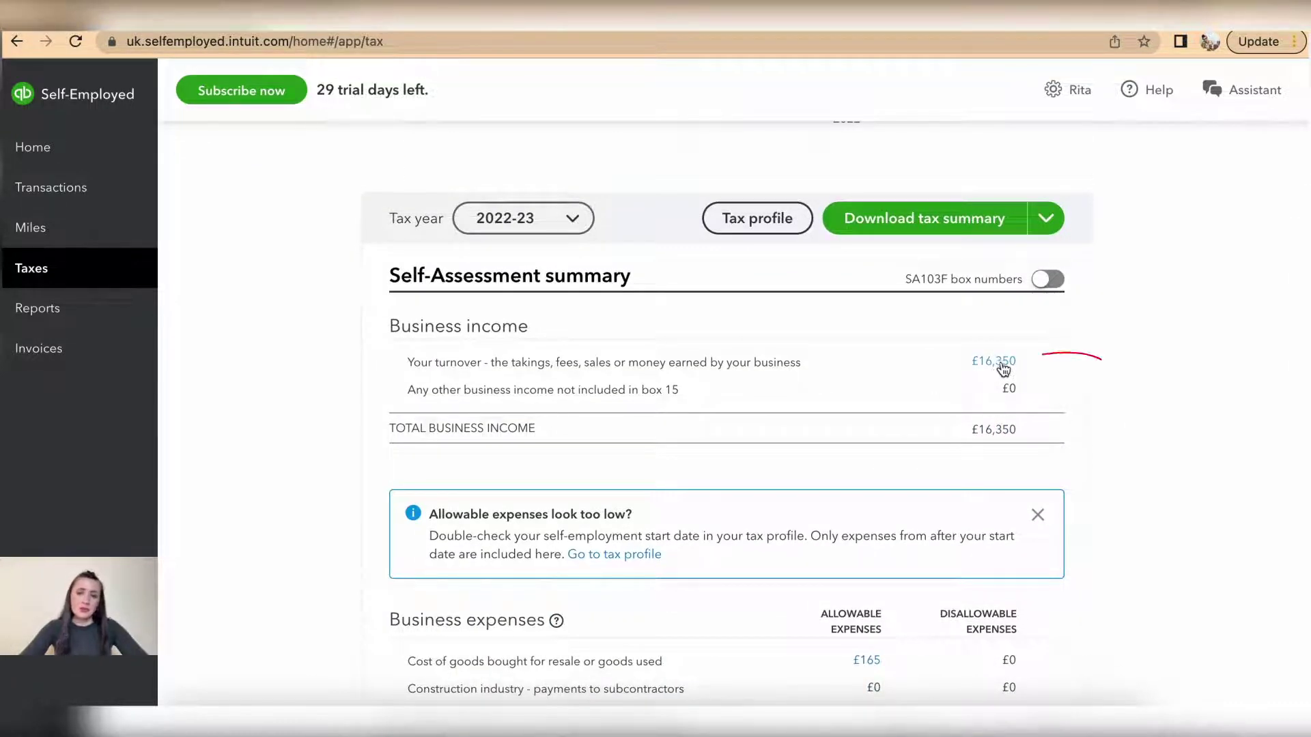
scroll(1002, 369, "down", 3)
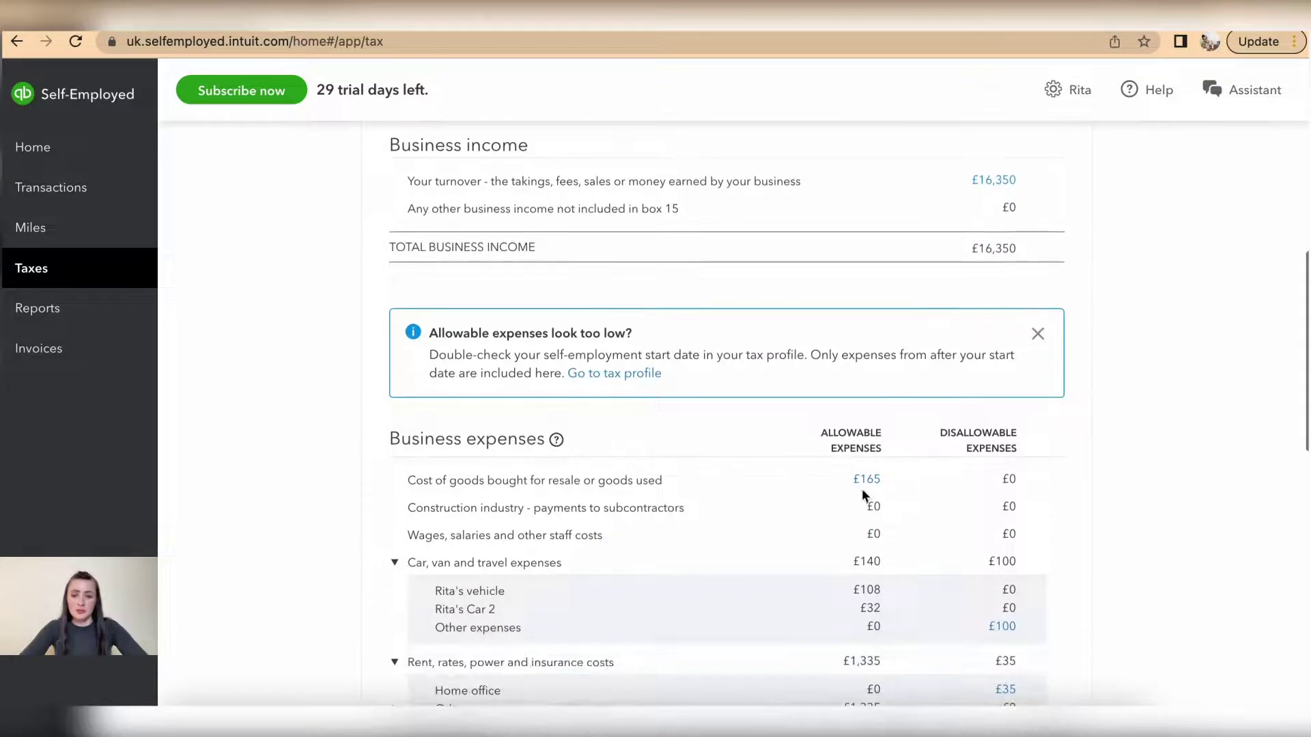
scroll(1132, 472, "up", 1)
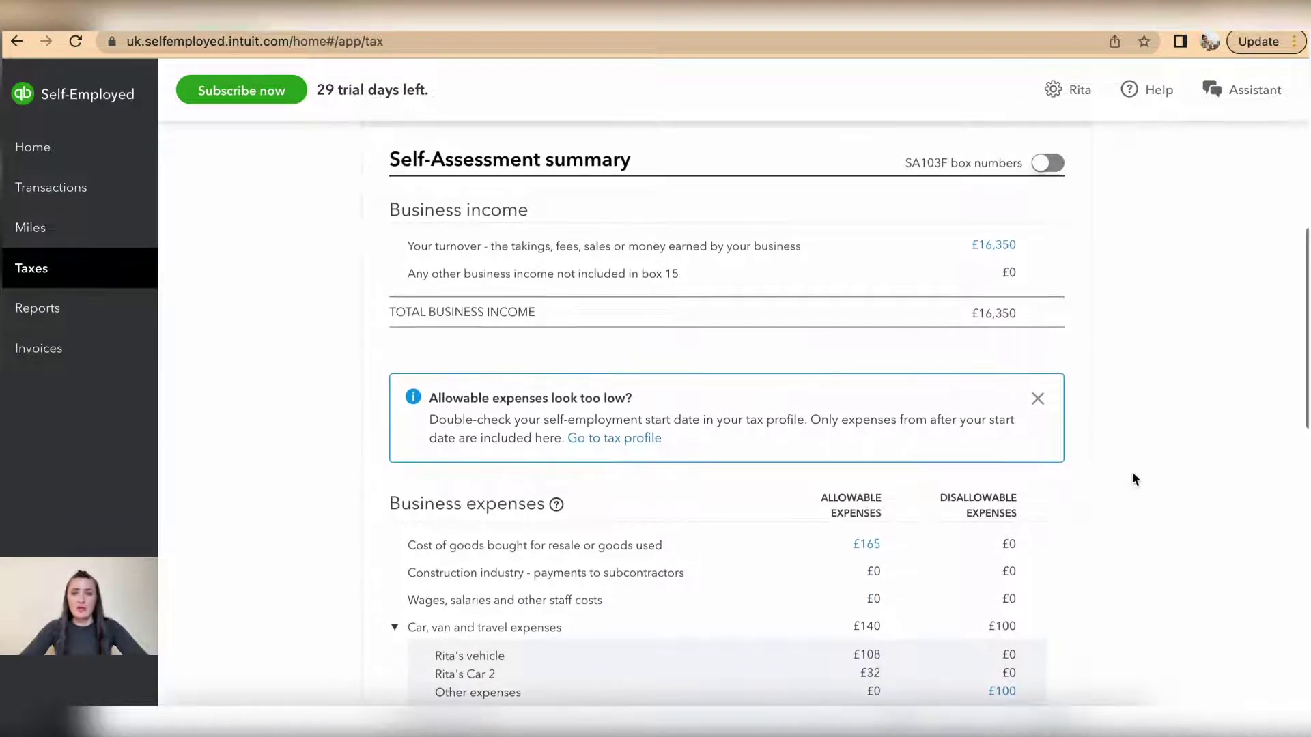
Step: Reclassify the £500 Cash Deposit of 11/04/2022 as Personal, then return to Taxes
left_click(1008, 247)
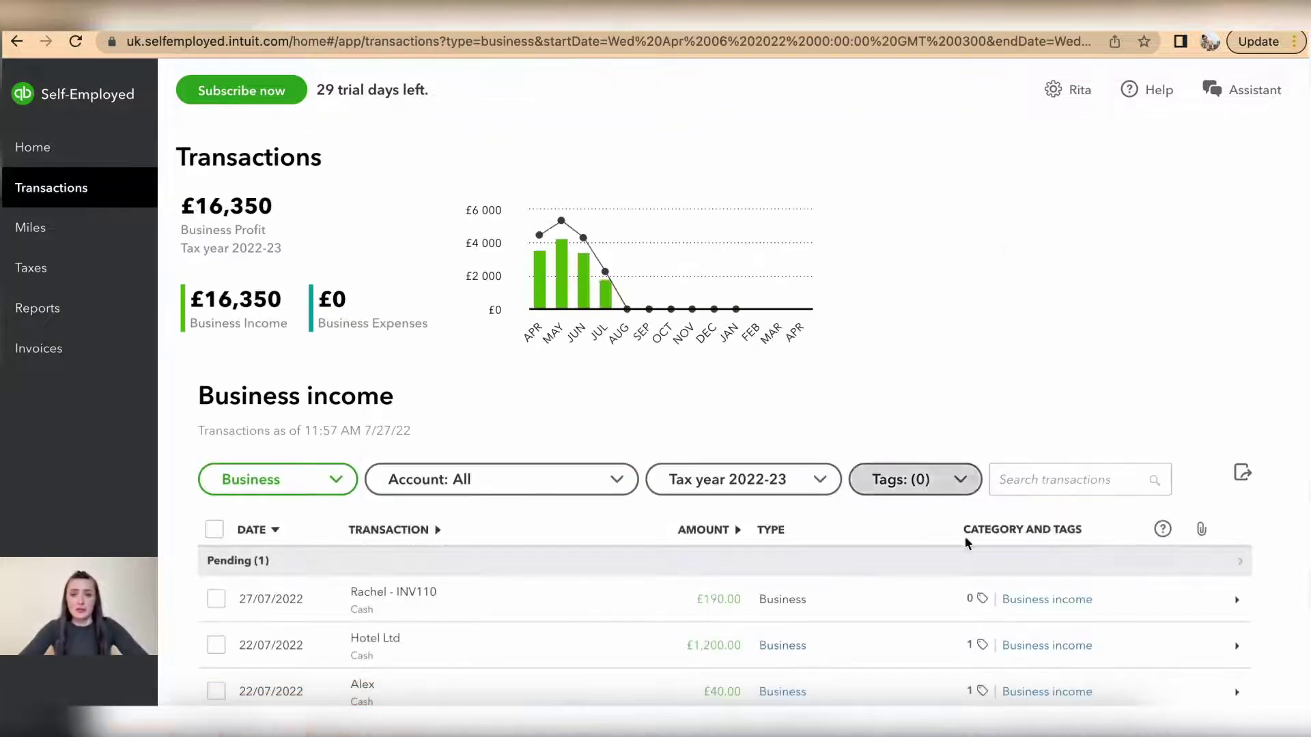
scroll(1044, 638, "down", 2)
scroll(1255, 525, "down", 5)
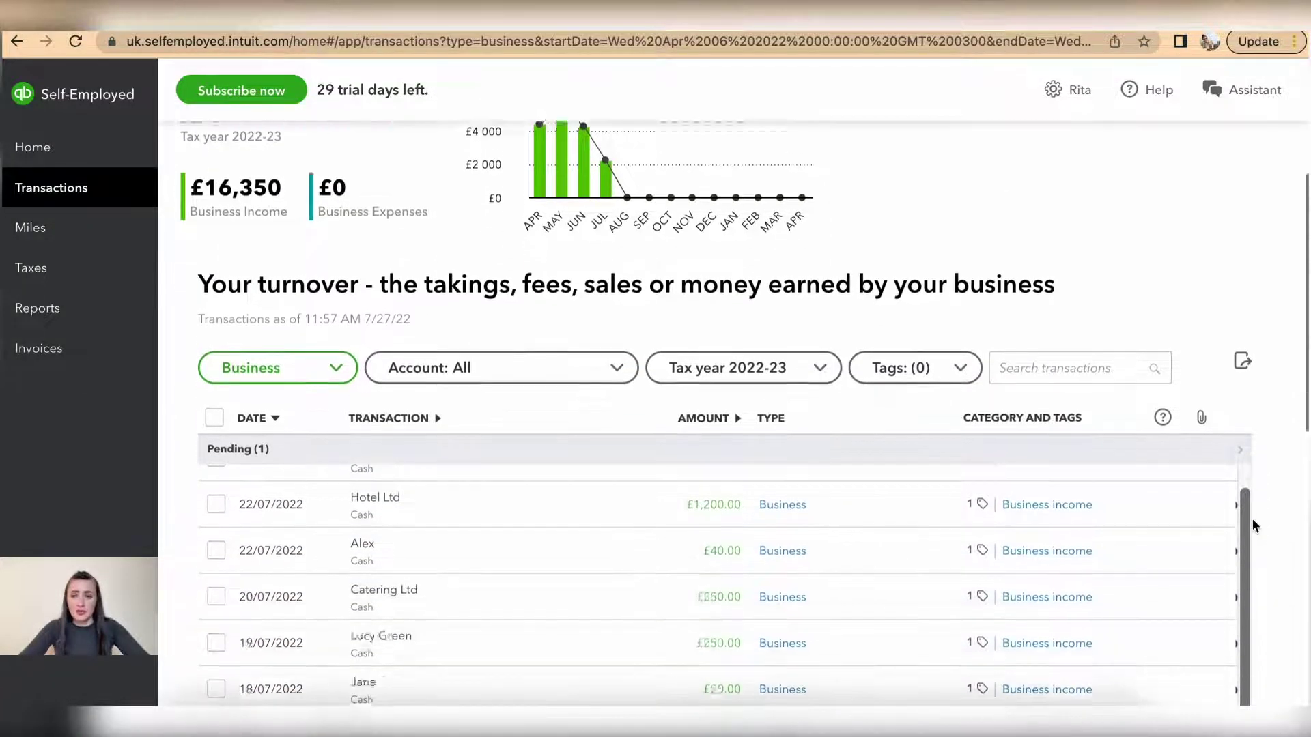
scroll(976, 474, "down", 5)
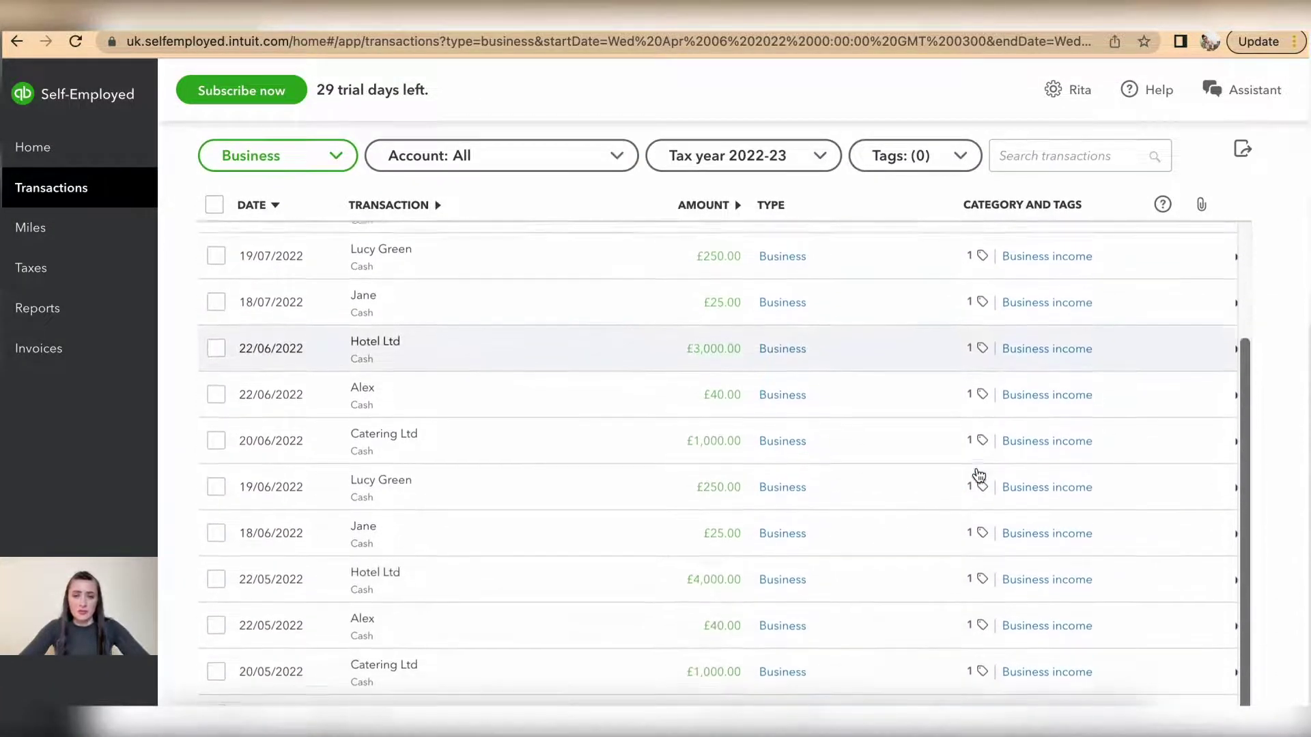
scroll(979, 476, "down", 5)
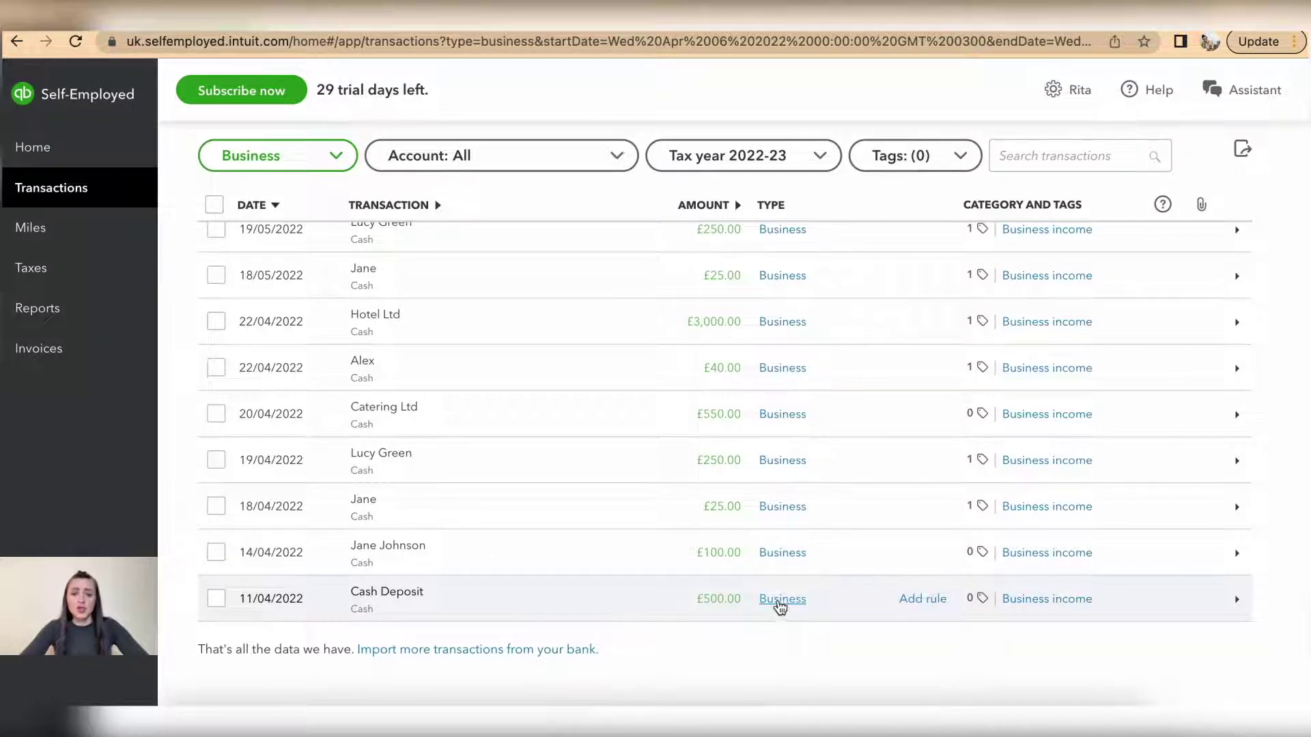
left_click(772, 601)
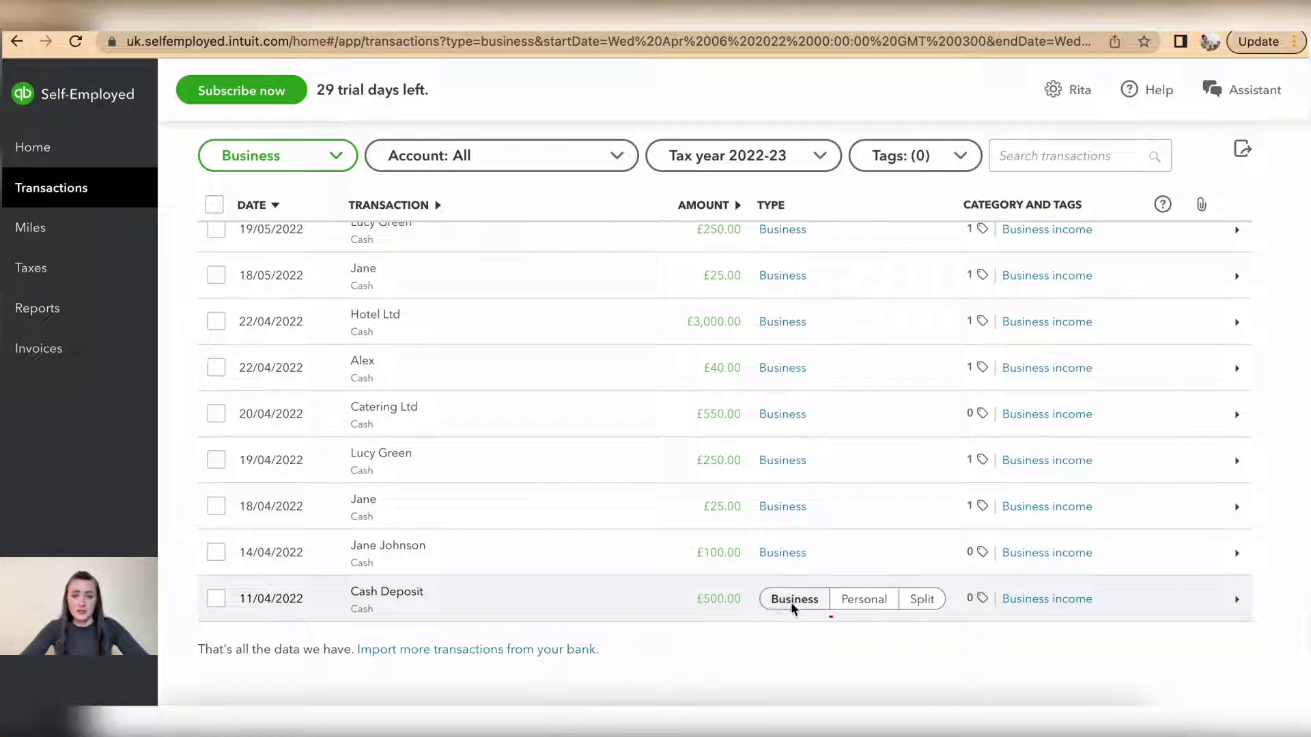
left_click(864, 601)
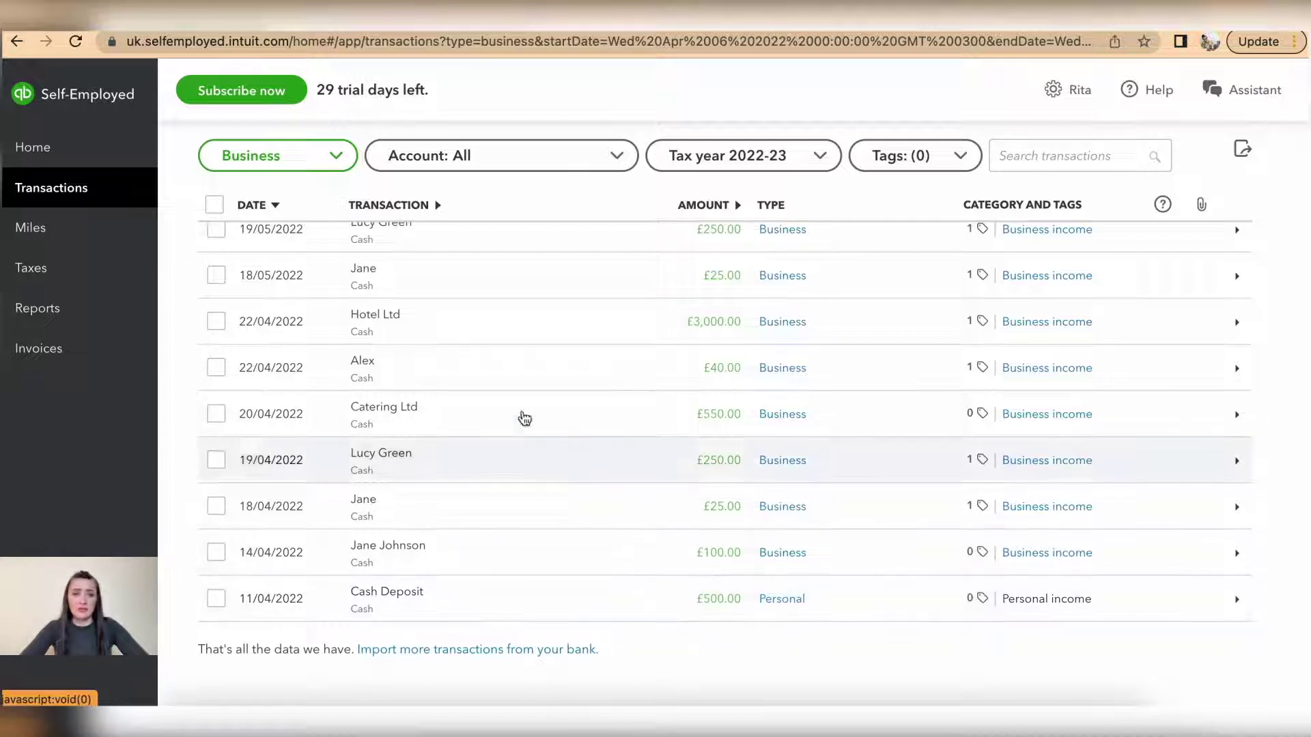
left_click(69, 273)
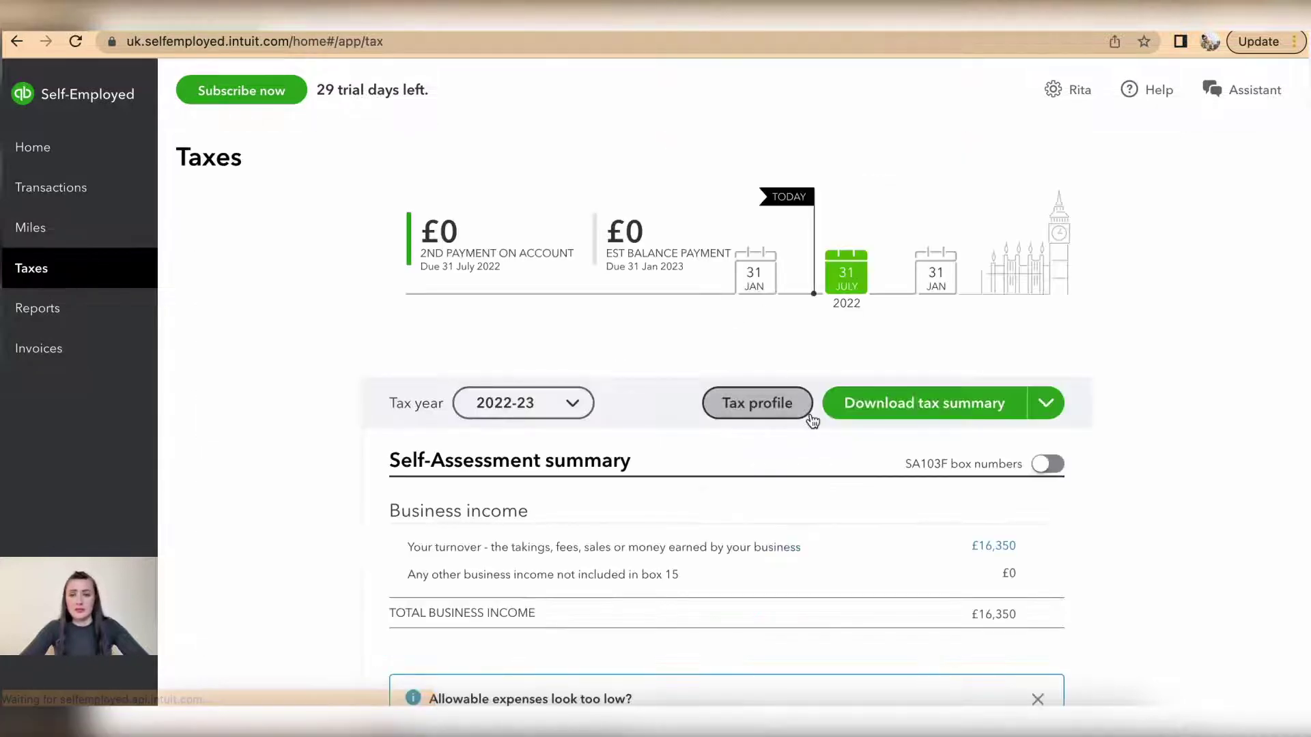
Step: Review the summary's income and expenses, with total business income now £15,850
scroll(965, 523, "down", 3)
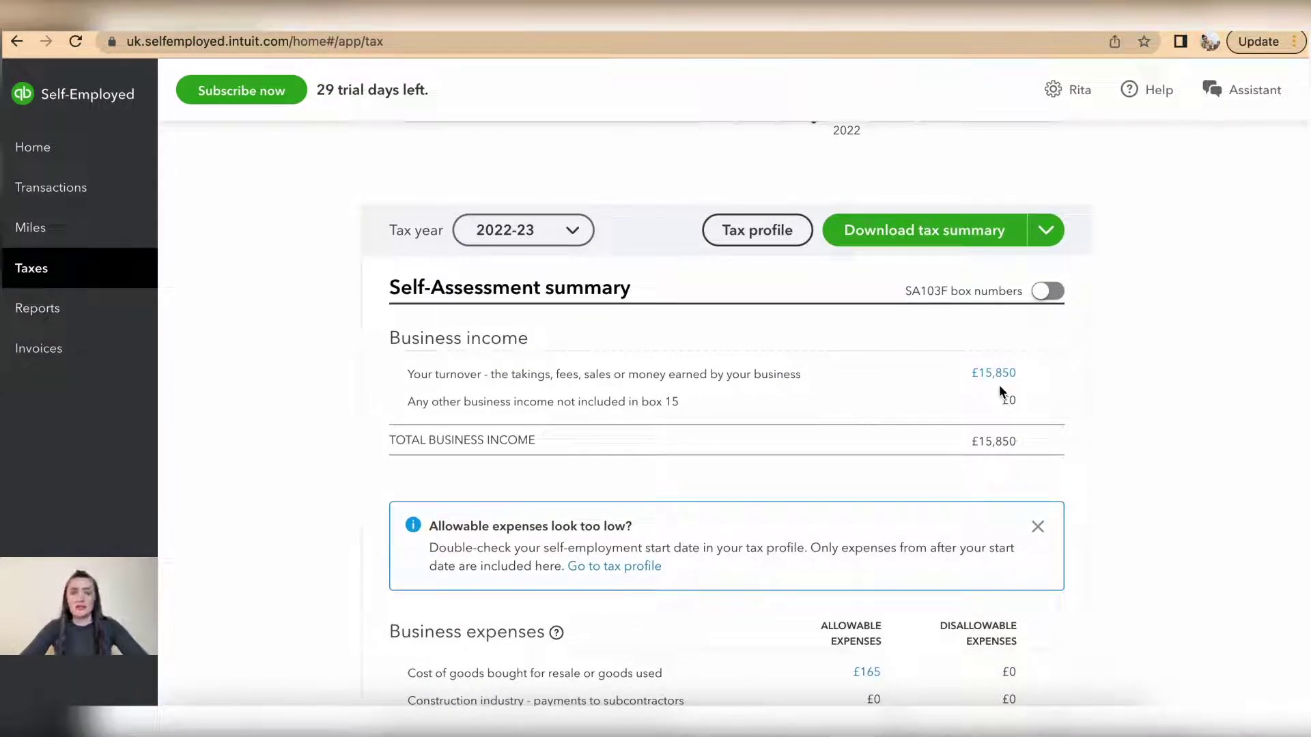
scroll(1030, 408, "down", 2)
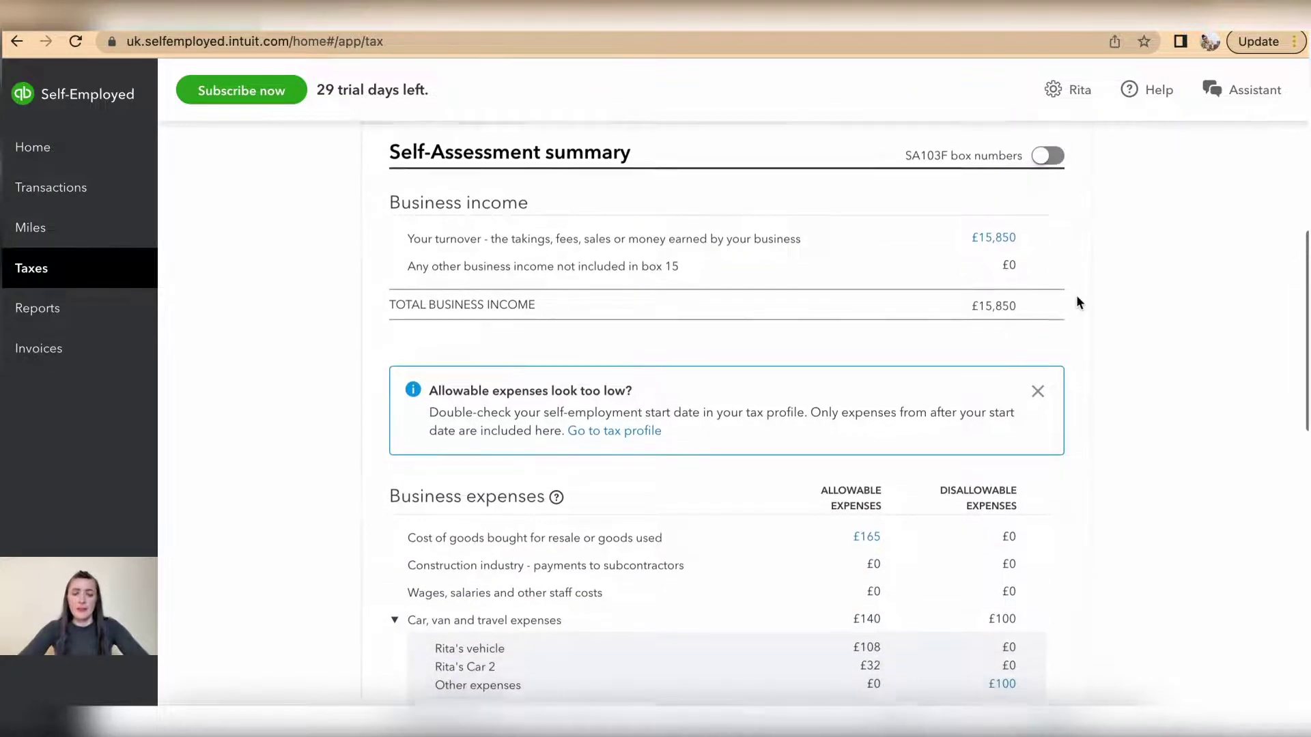
scroll(1077, 301, "down", 5)
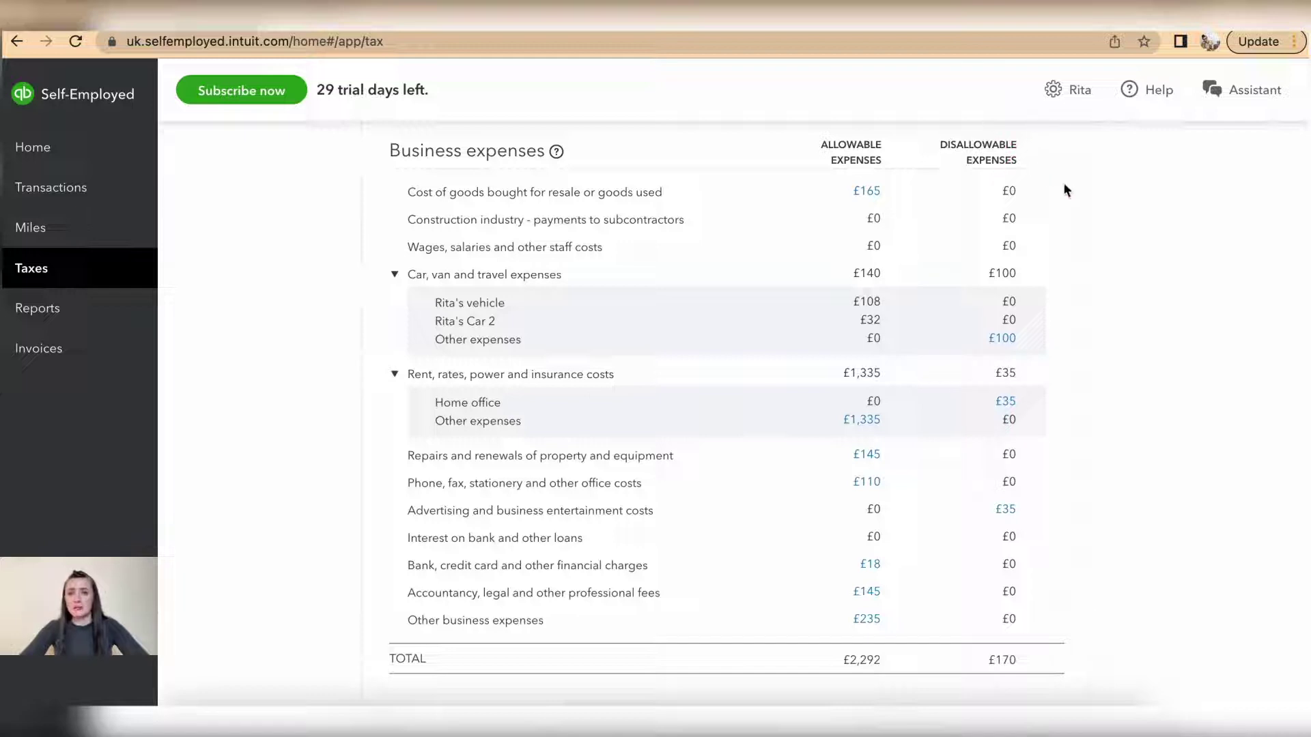
scroll(1077, 283, "down", 1)
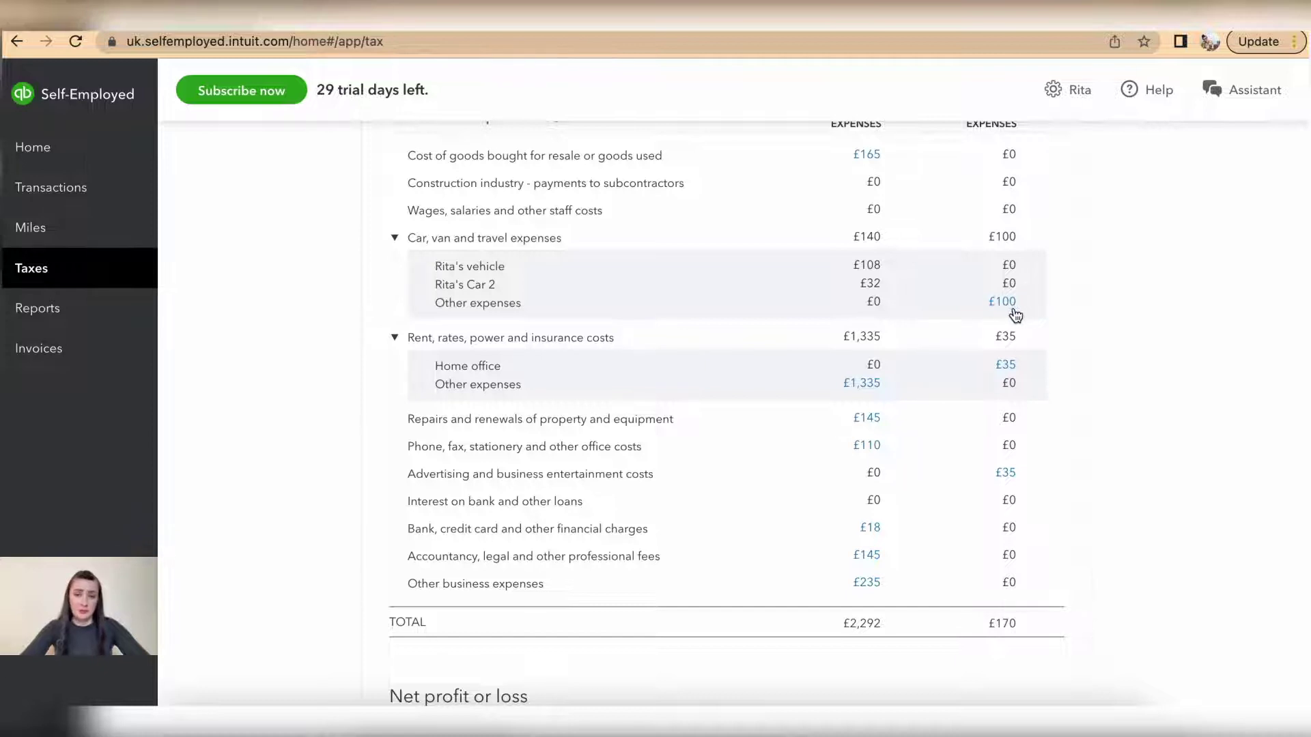
scroll(1013, 289, "down", 2)
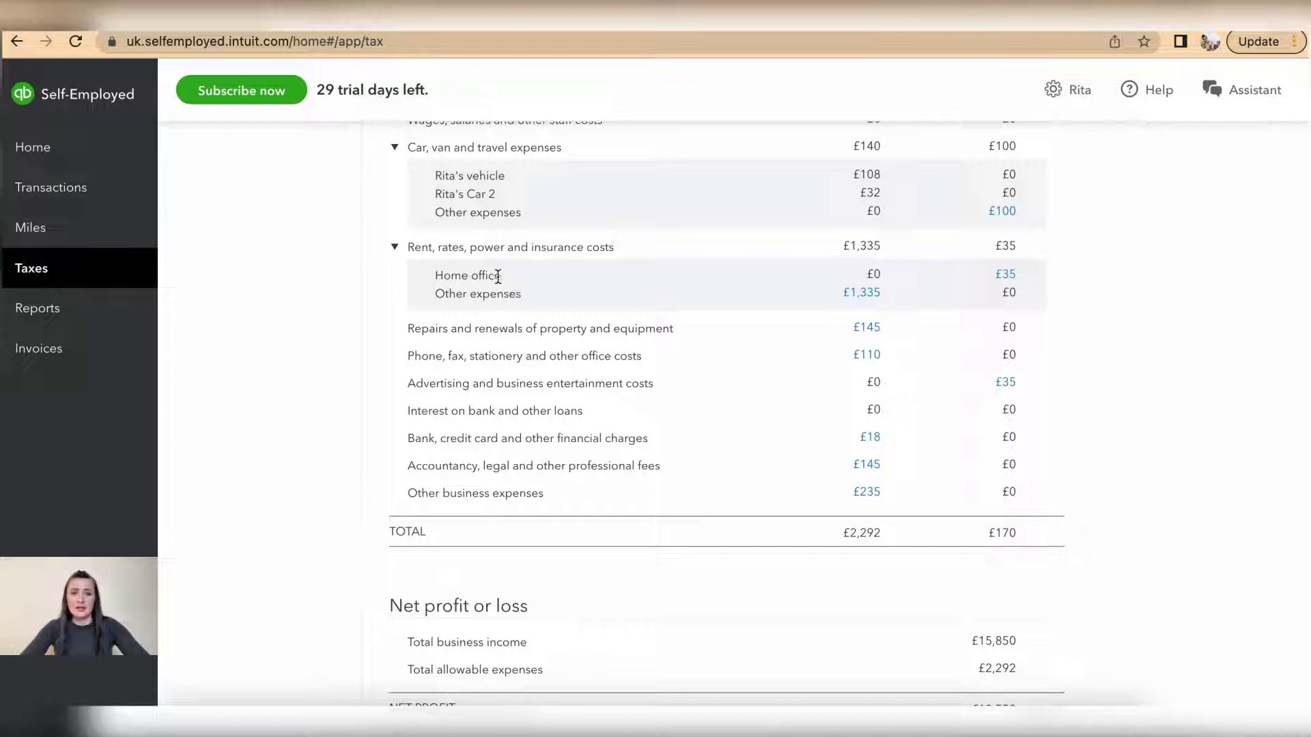
Step: Mark the £35 Local Shop Ltd home office expense of 18/05/2022 as Personal
left_click(1013, 280)
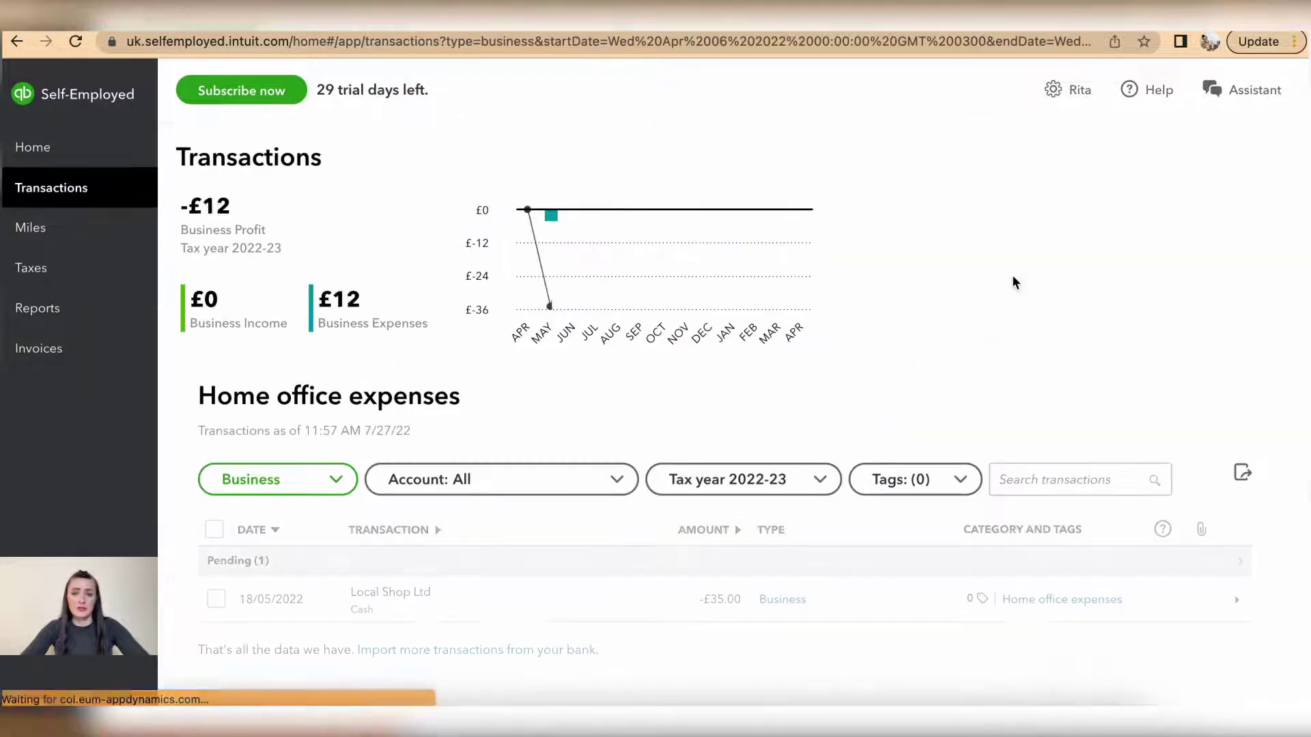
scroll(688, 445, "down", 2)
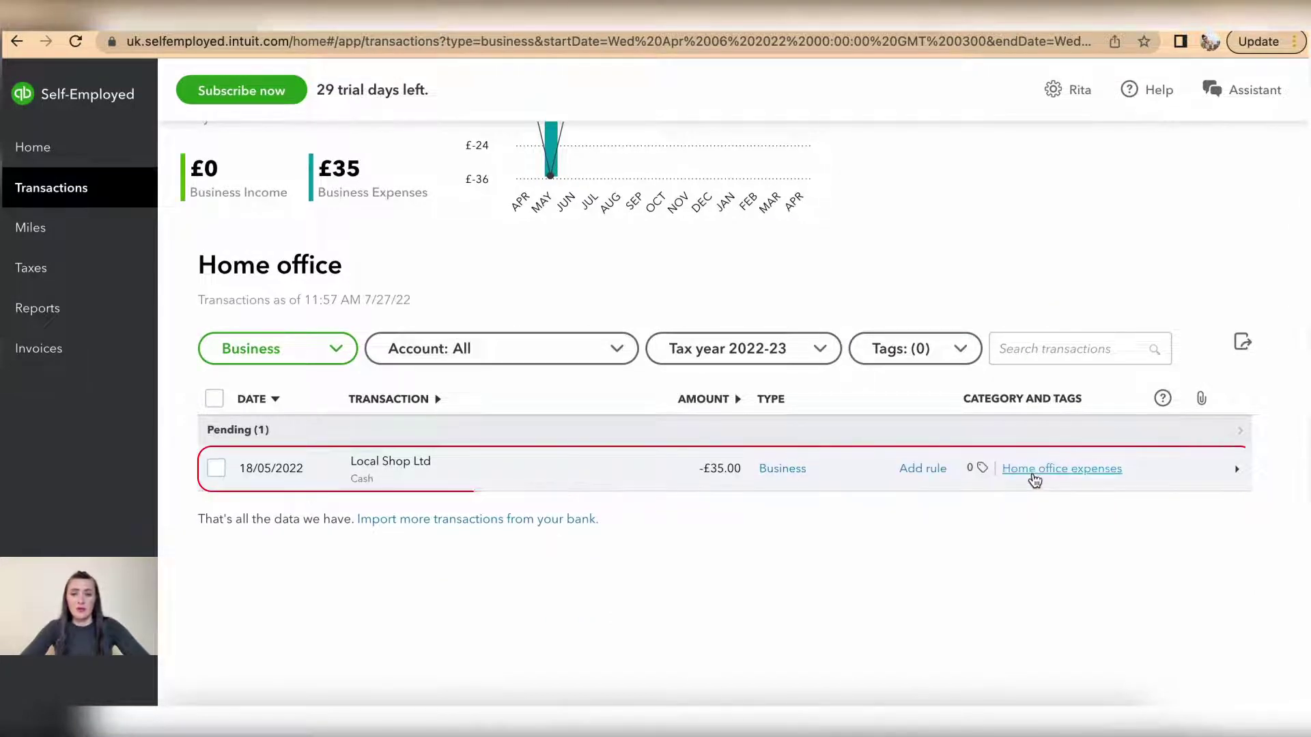
left_click(1238, 473)
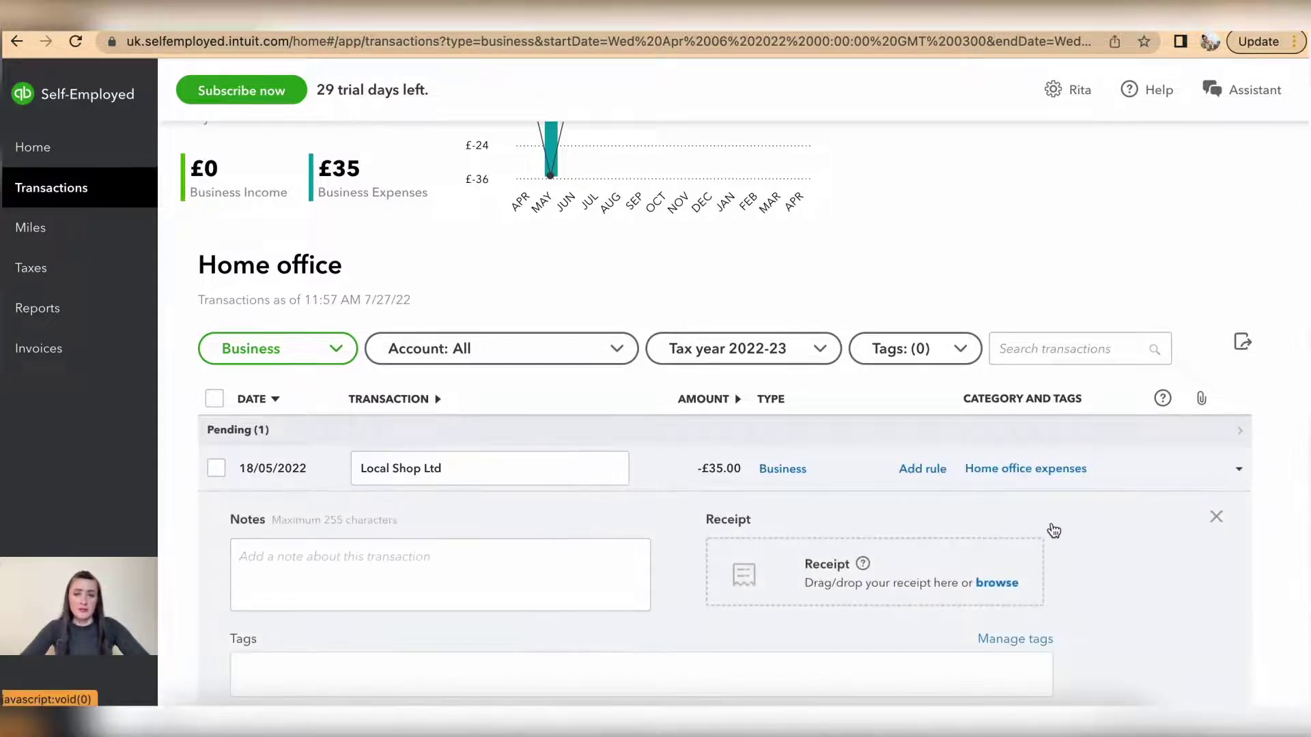
scroll(1050, 529, "down", 3)
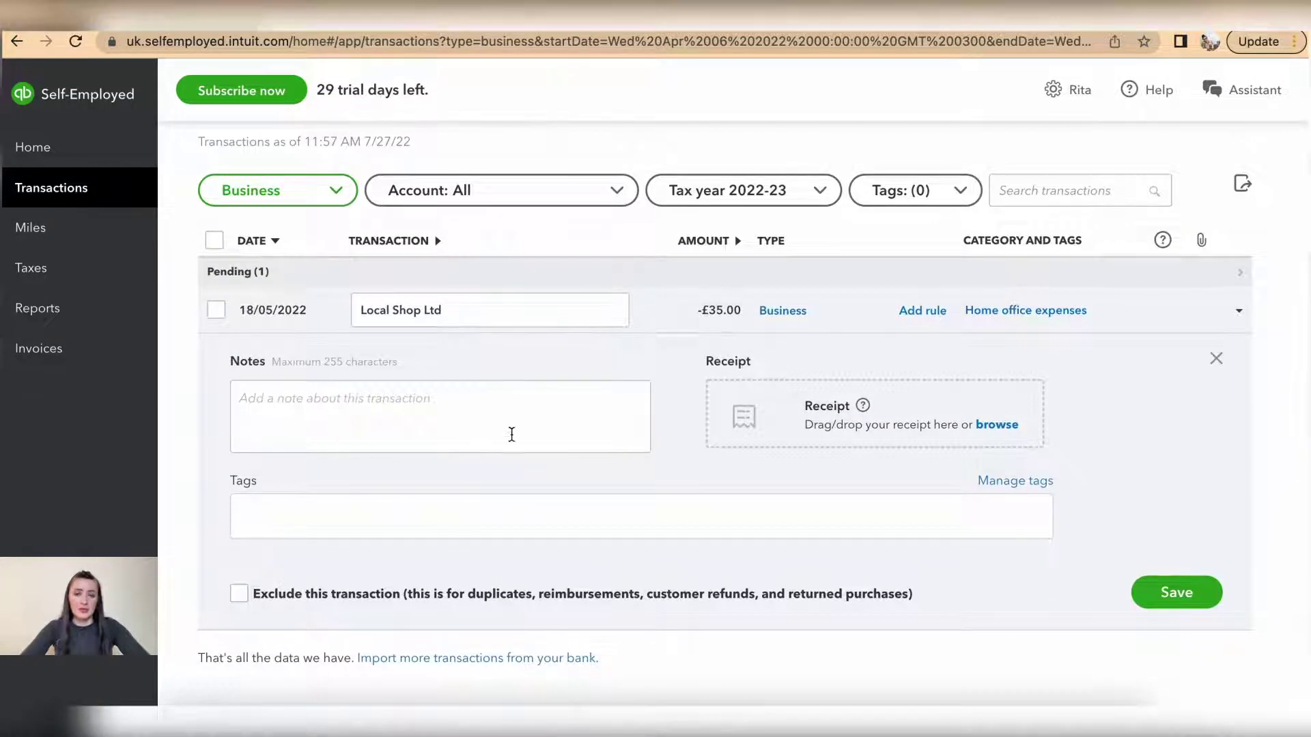
scroll(833, 456, "up", 2)
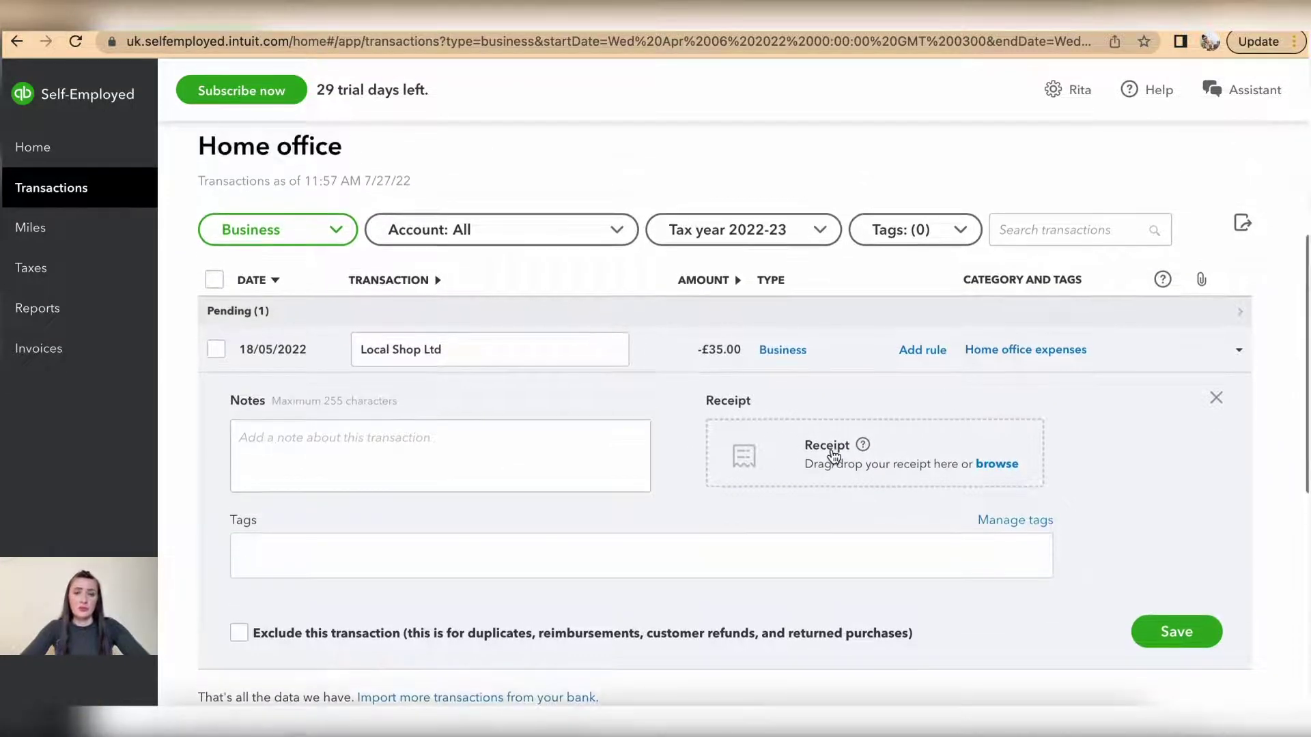
left_click(785, 422)
left_click(880, 421)
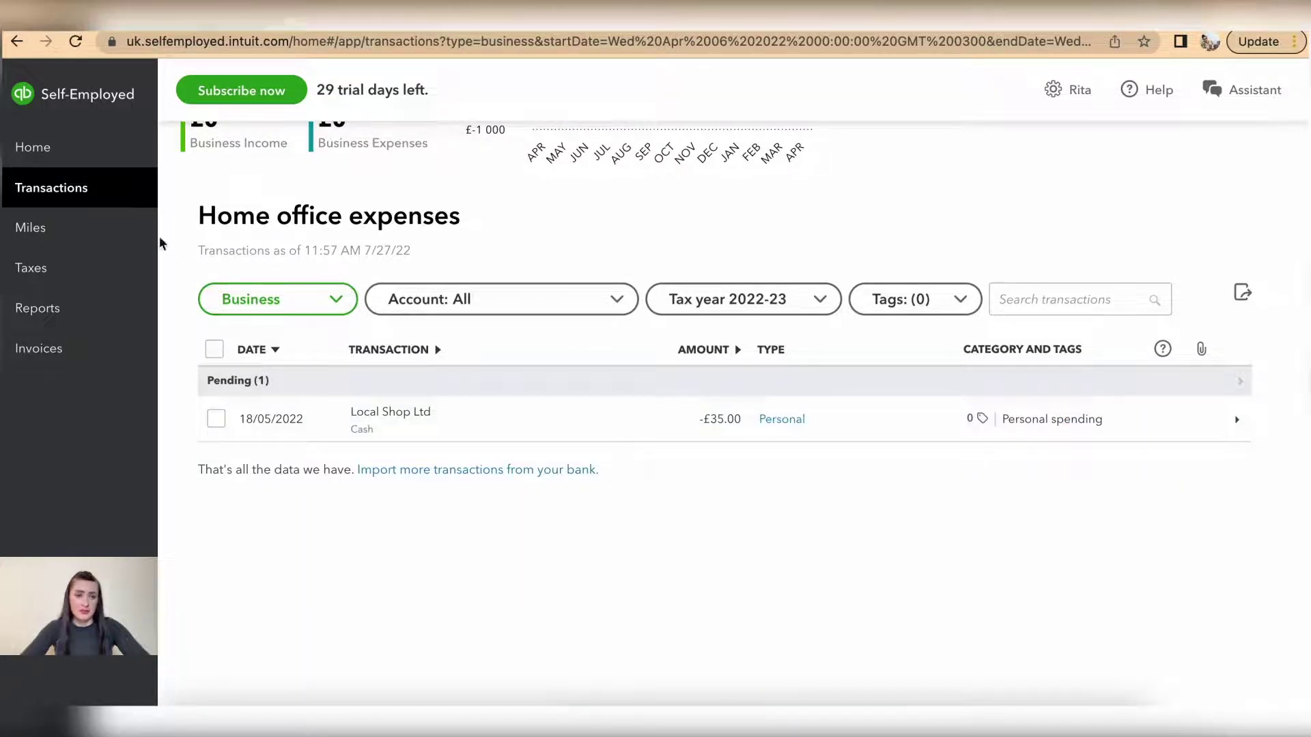
Step: Check the updated Taxes summary: £135 disallowable, £13,558 net profit, £738 total tax
left_click(33, 272)
scroll(748, 486, "down", 9)
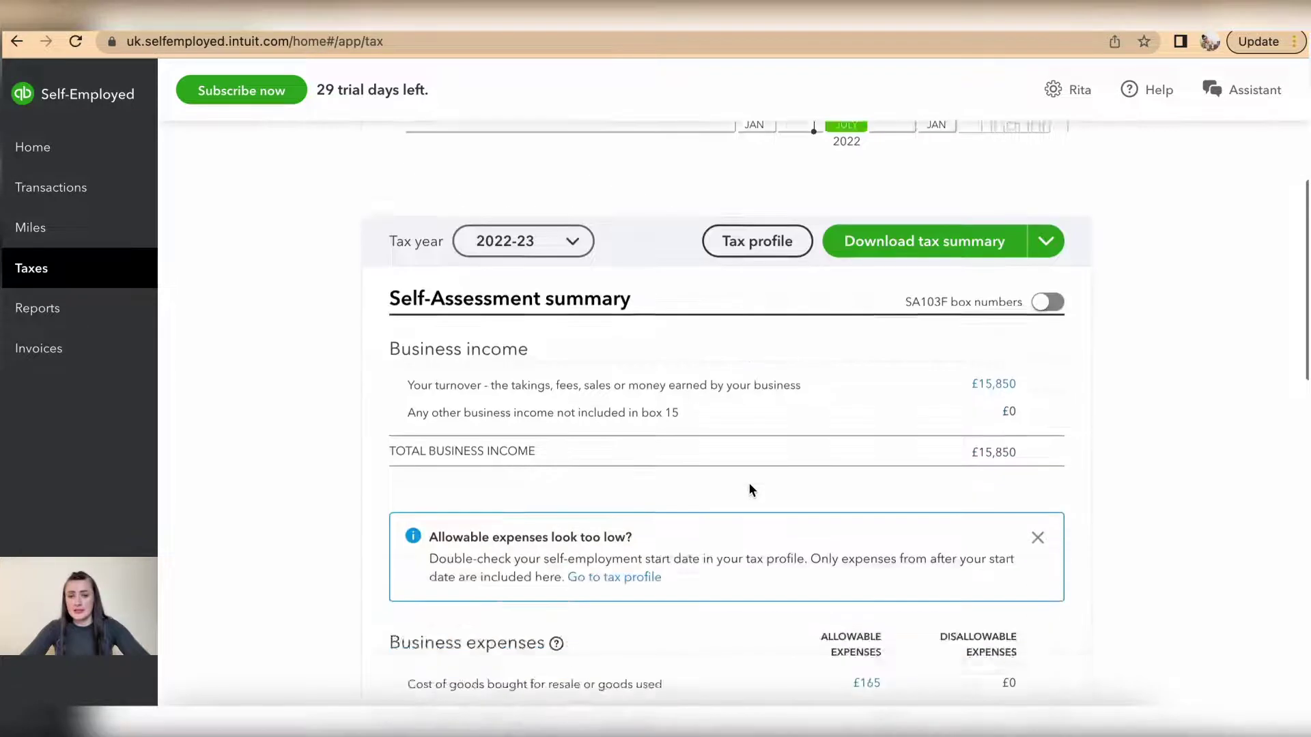
scroll(748, 482, "down", 4)
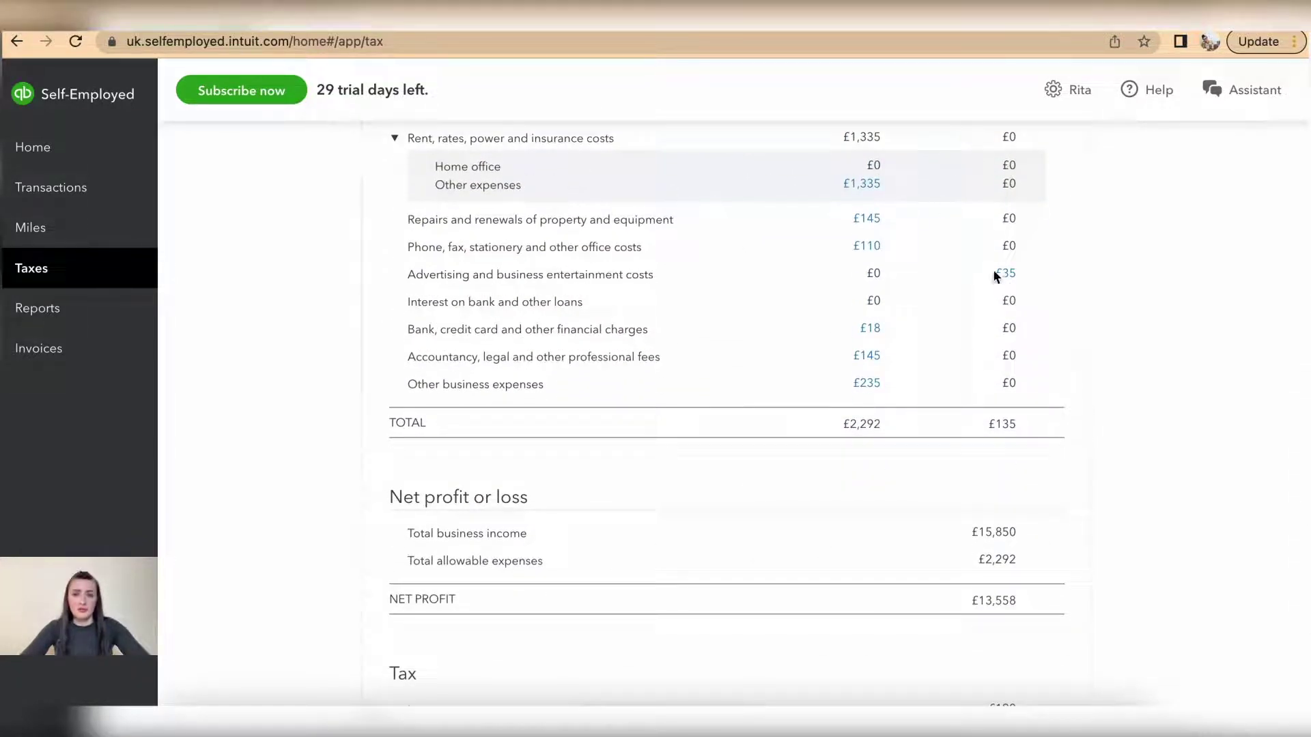
scroll(998, 403, "down", 3)
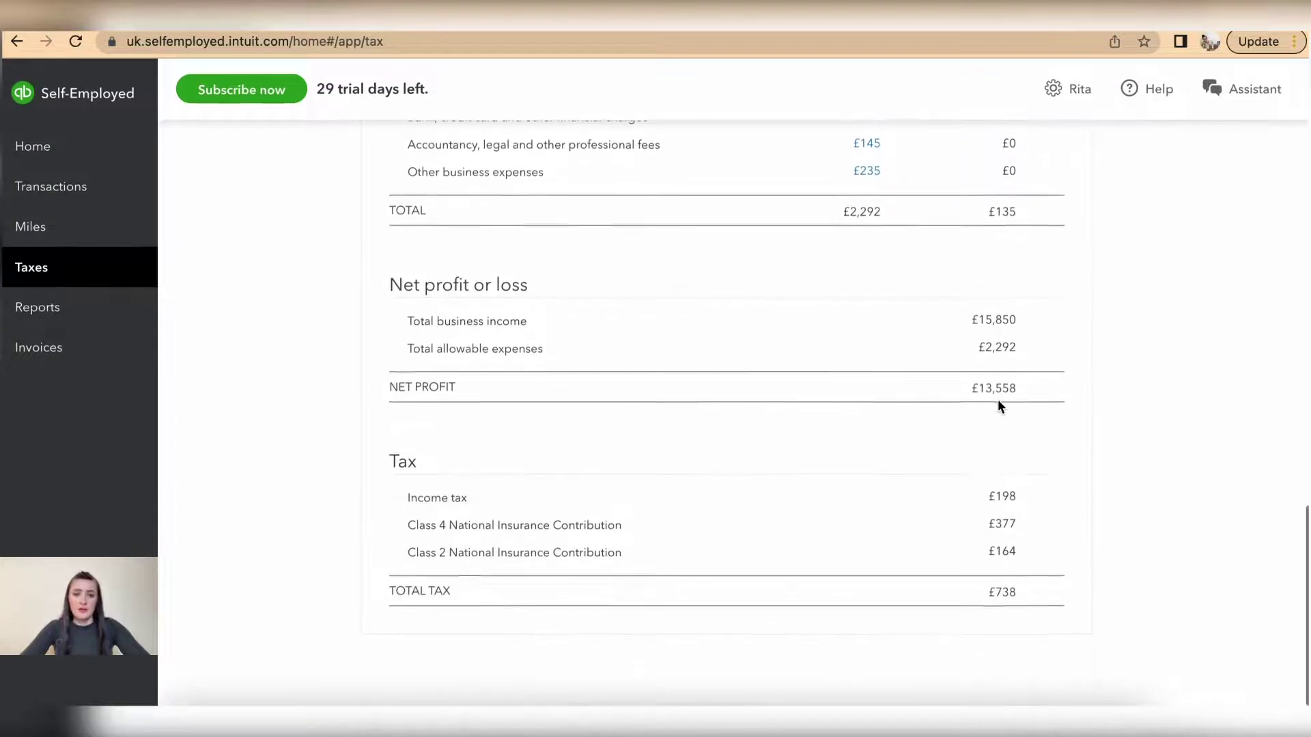